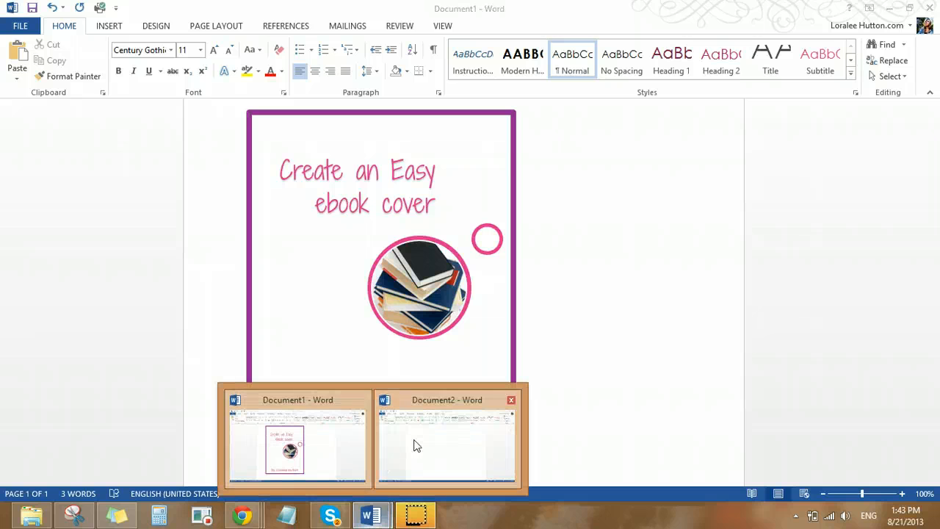
Compare the finished sample cover in Document1 with the blank Document2, ending in Document2
click(415, 444)
mouse_move(375, 518)
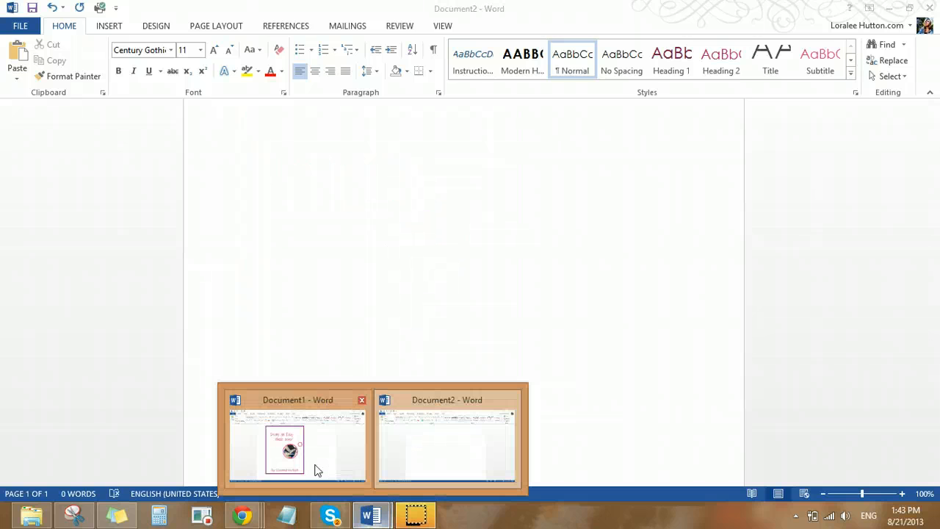
click(315, 468)
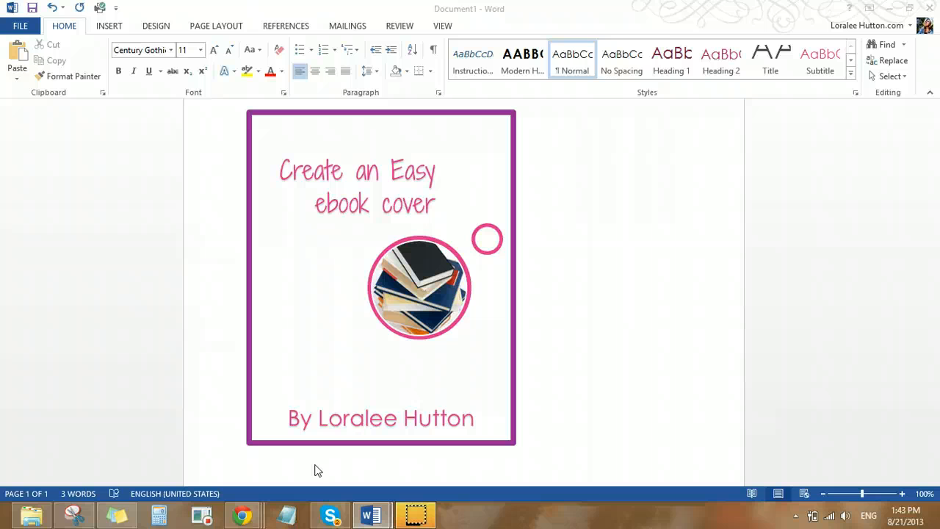
click(368, 518)
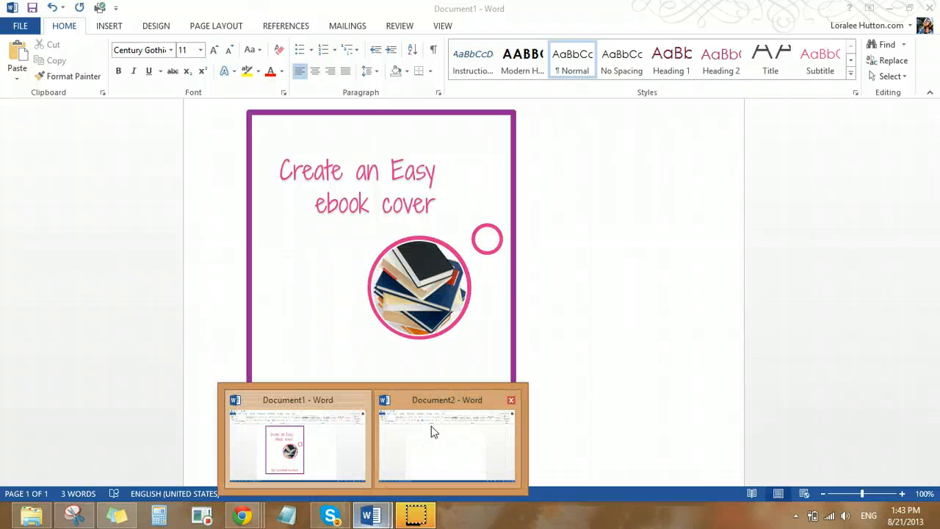
click(433, 456)
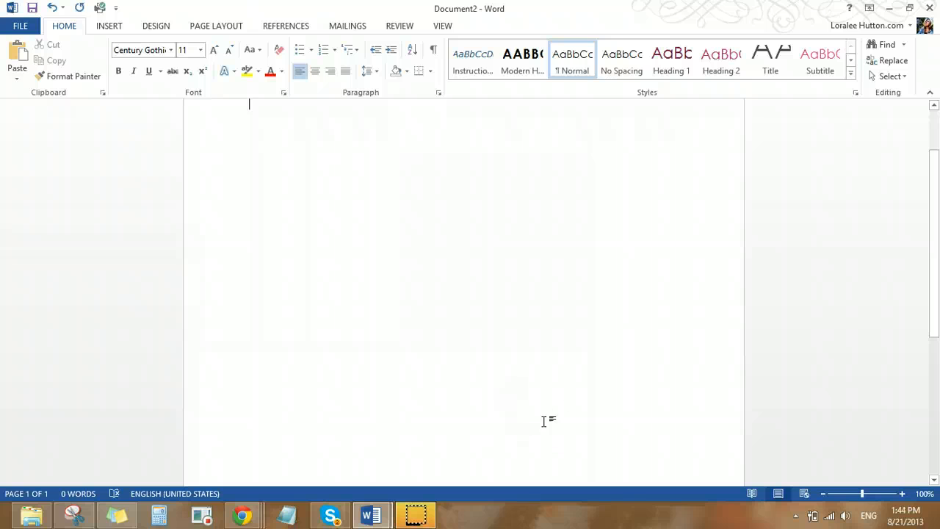
Insert a WordArt text box near the top of the blank page and give it the solid pink WordArt style
scroll(556, 409, up, 2)
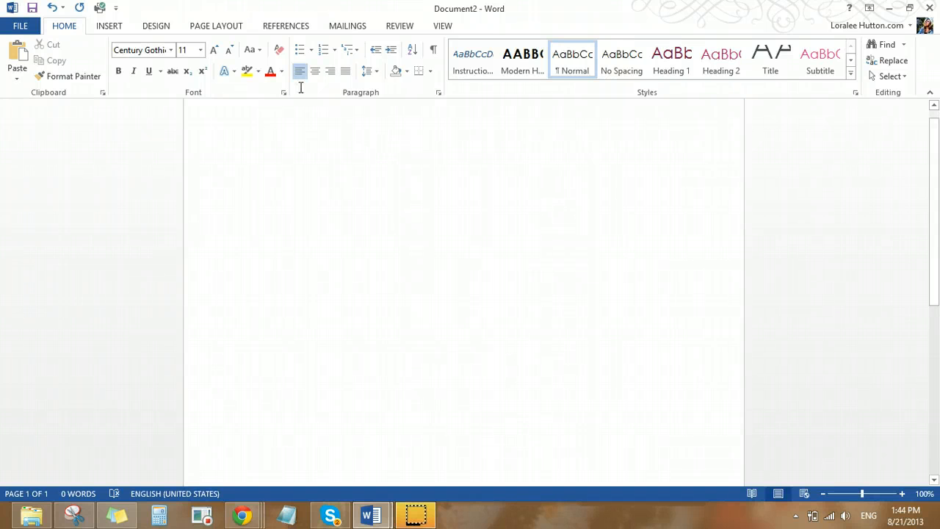
click(114, 28)
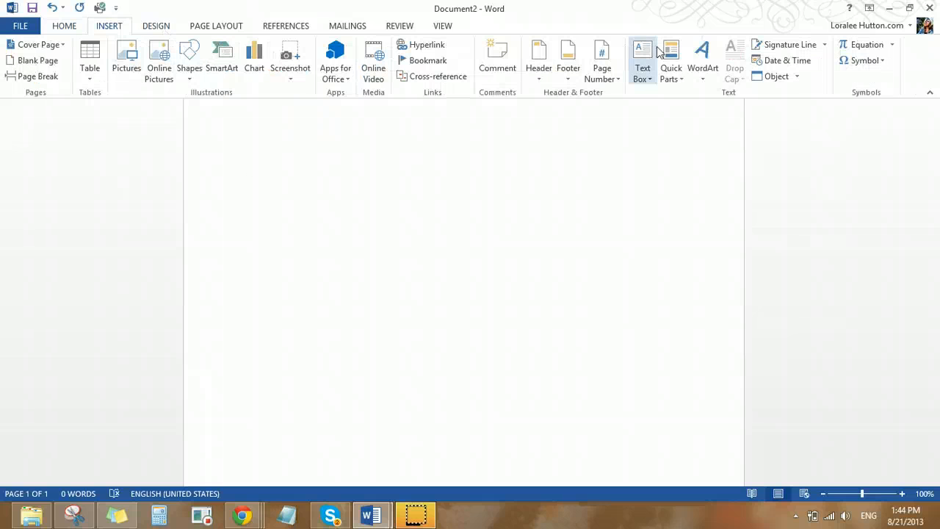
click(703, 62)
click(744, 115)
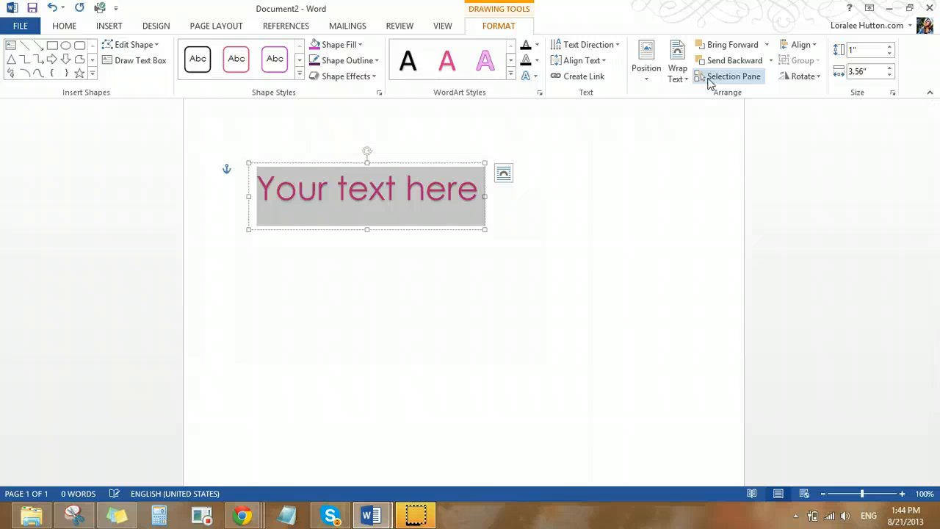
click(510, 74)
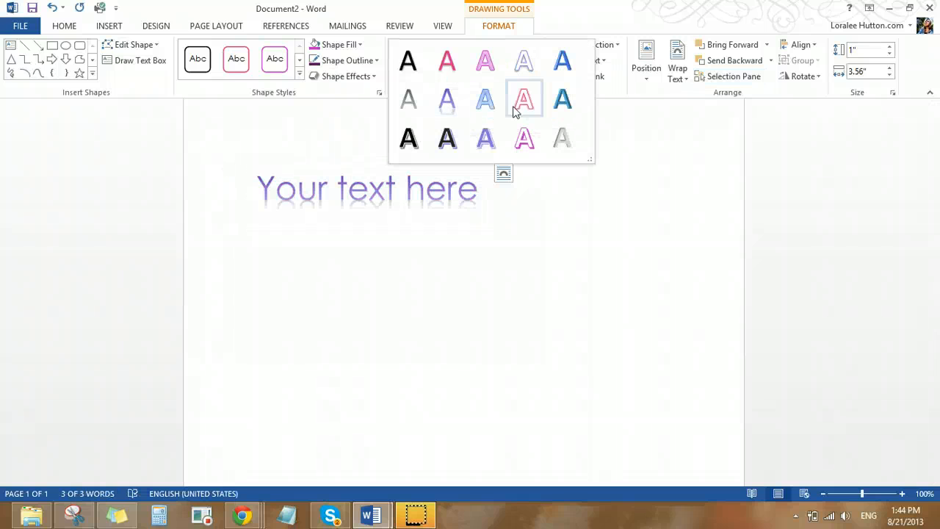
click(440, 68)
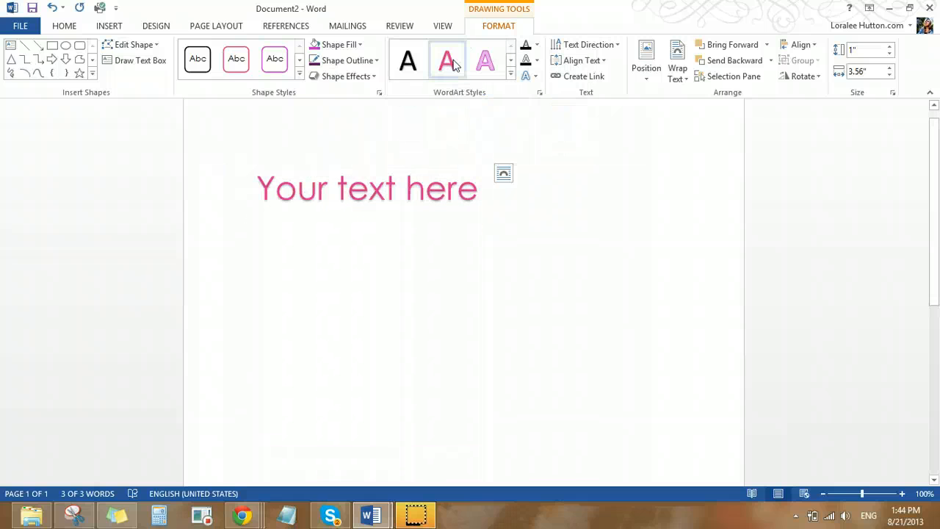
Replace the WordArt placeholder text with the byline "By" followed by the author's full name
click(296, 192)
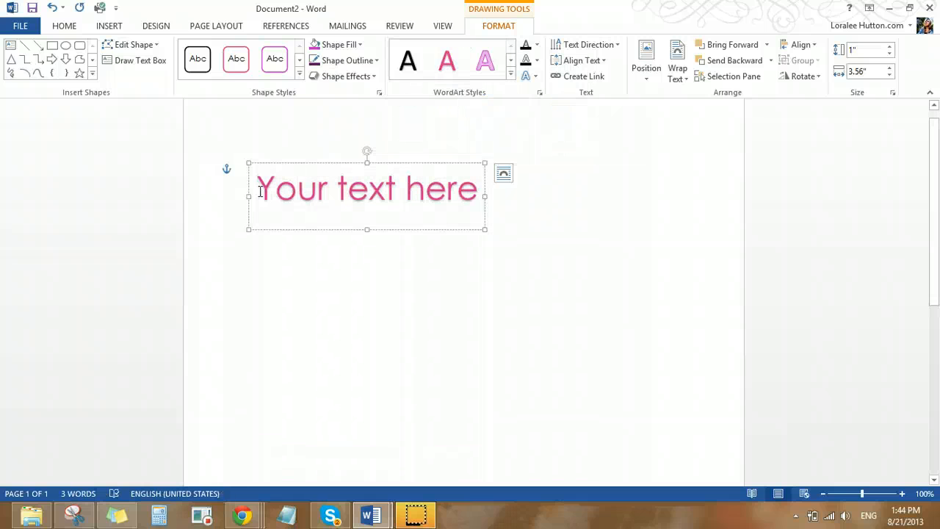
drag(260, 192, 446, 197)
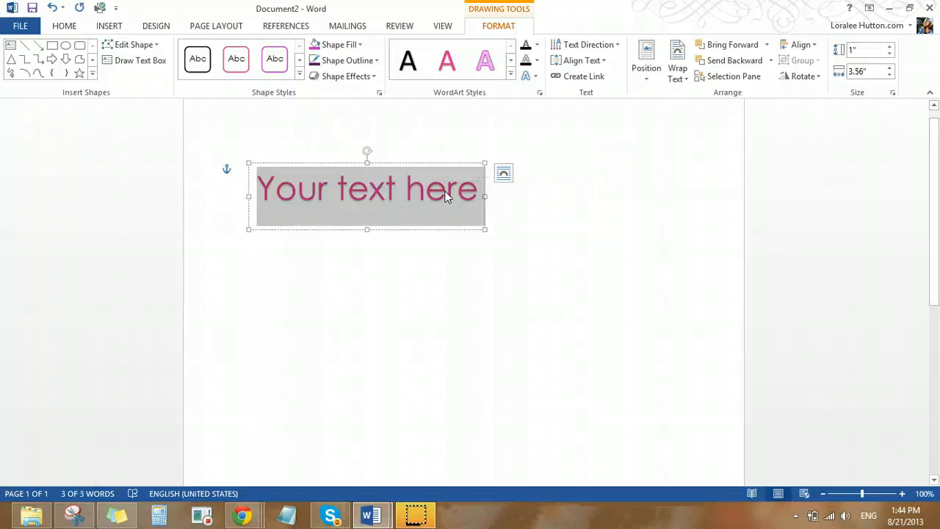
text(by)
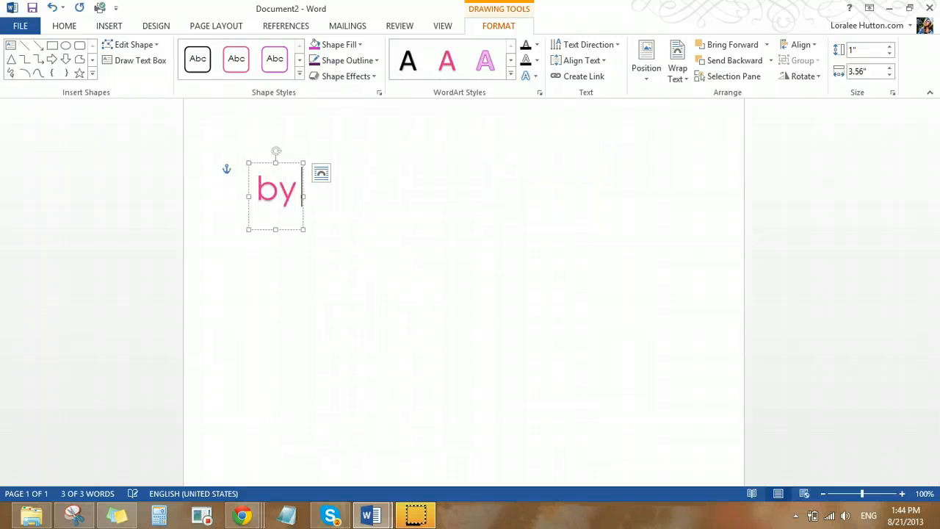
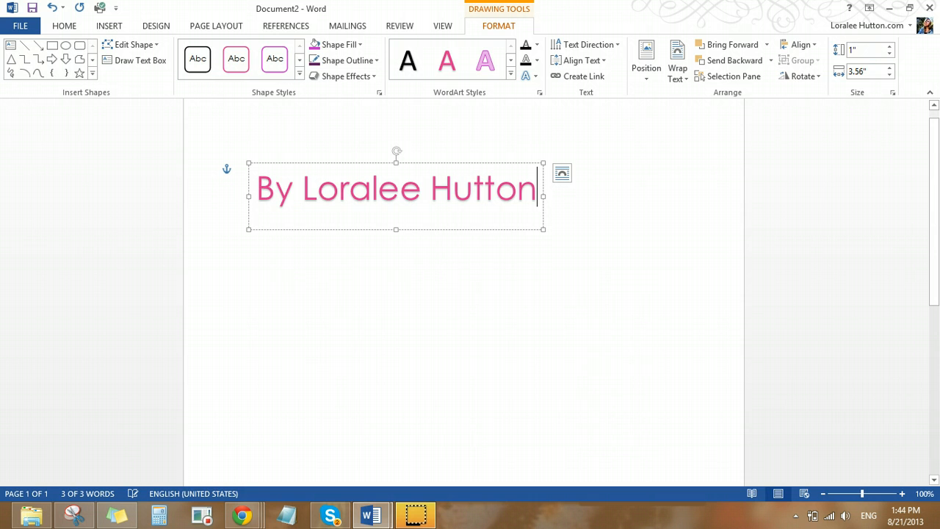
Add a title line reading "Create" above the byline in the WordArt box
click(262, 193)
key(Return)
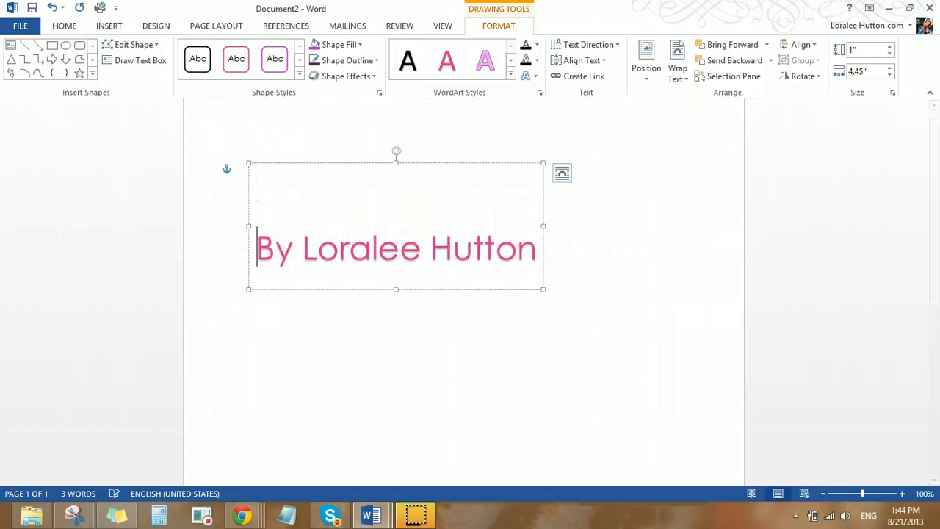
key(Up)
text(Cret)
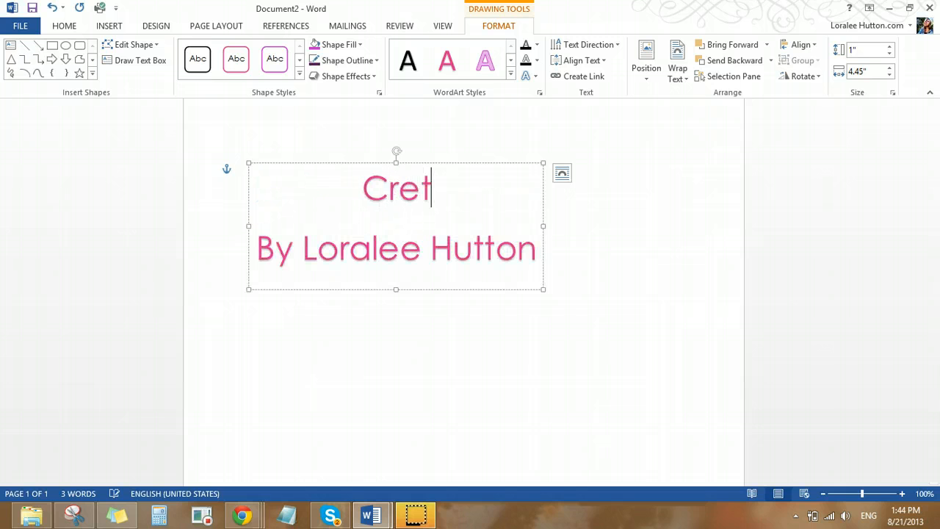
key(BackSpace)
text(a)
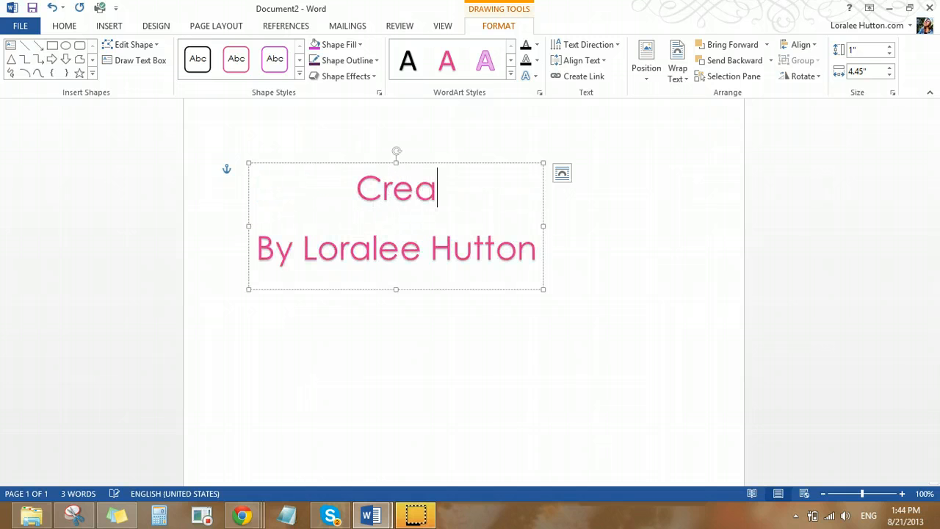
text(te)
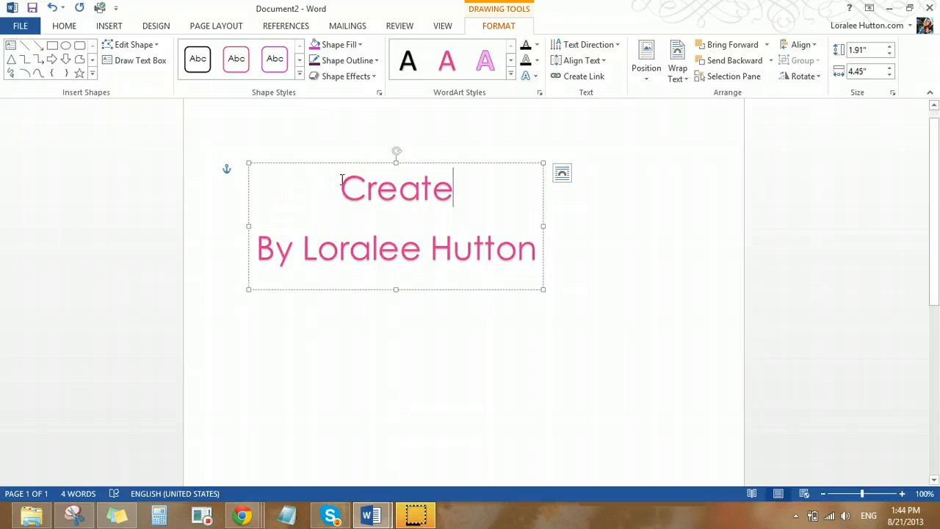
Give the WordArt box a 6 pt shape outline in dark purple
drag(342, 180, 509, 275)
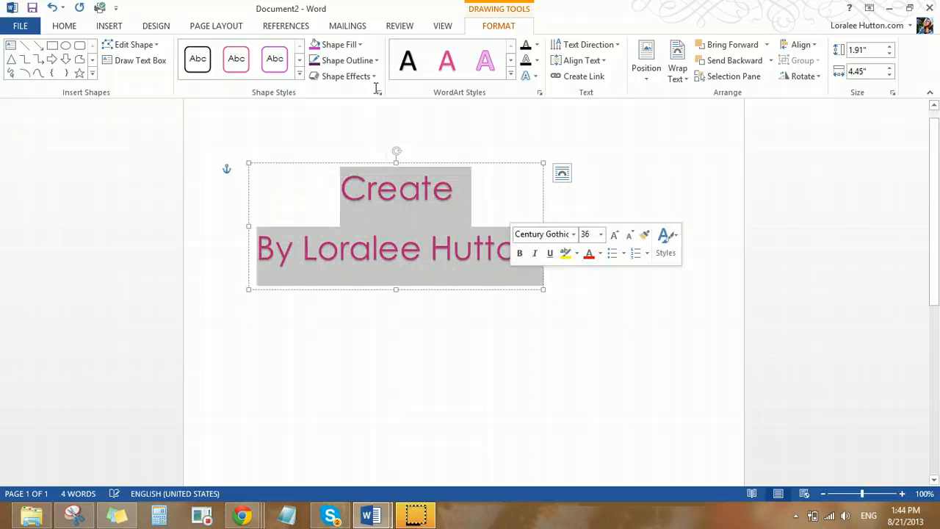
click(357, 60)
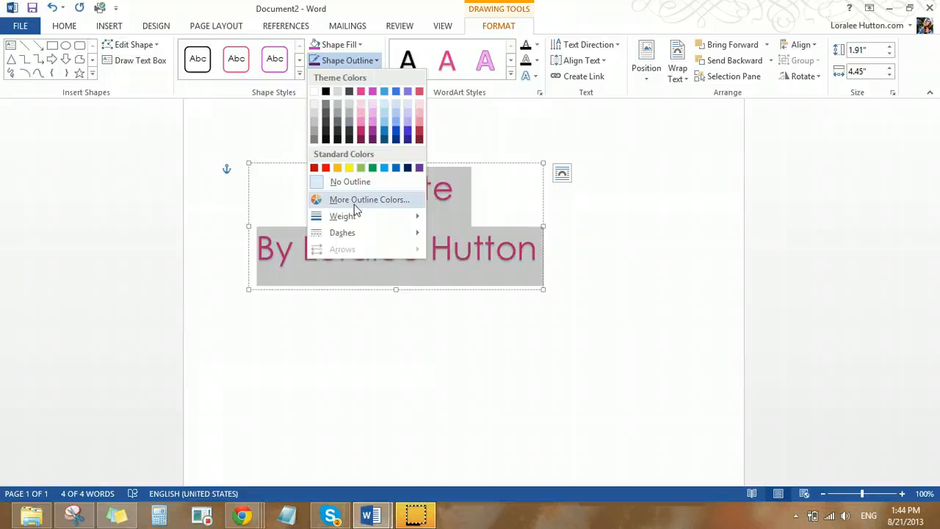
mouse_move(353, 215)
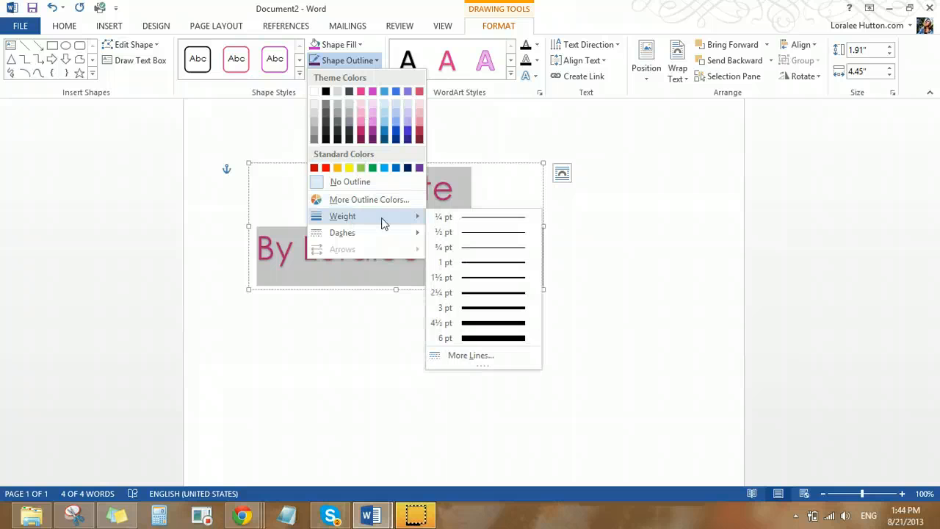
click(485, 341)
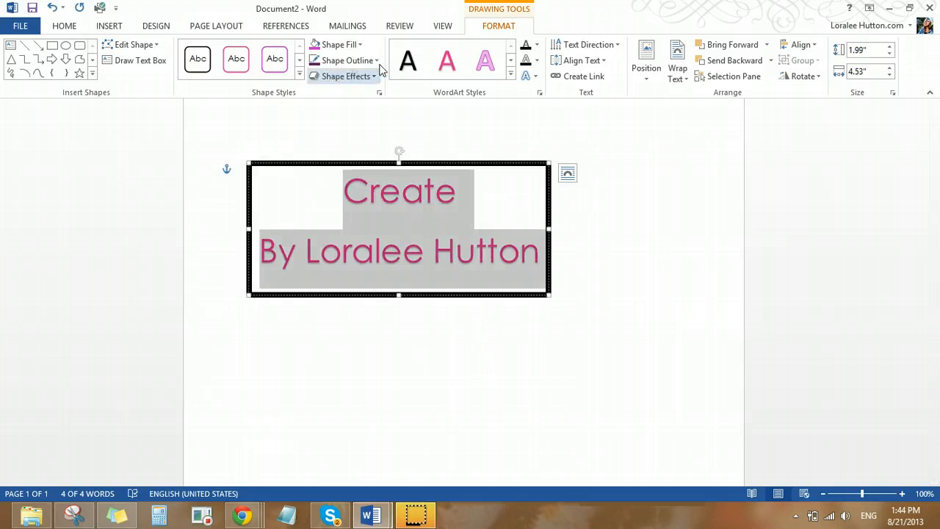
click(351, 60)
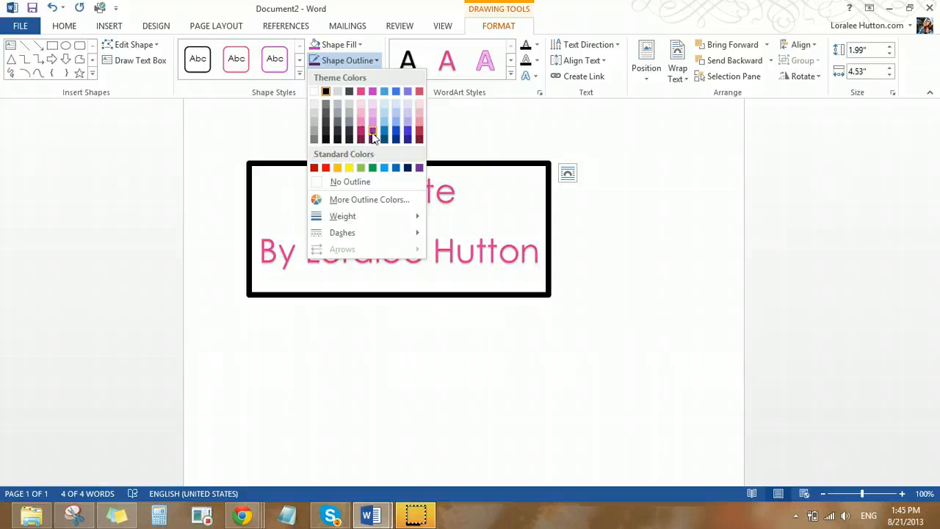
click(372, 135)
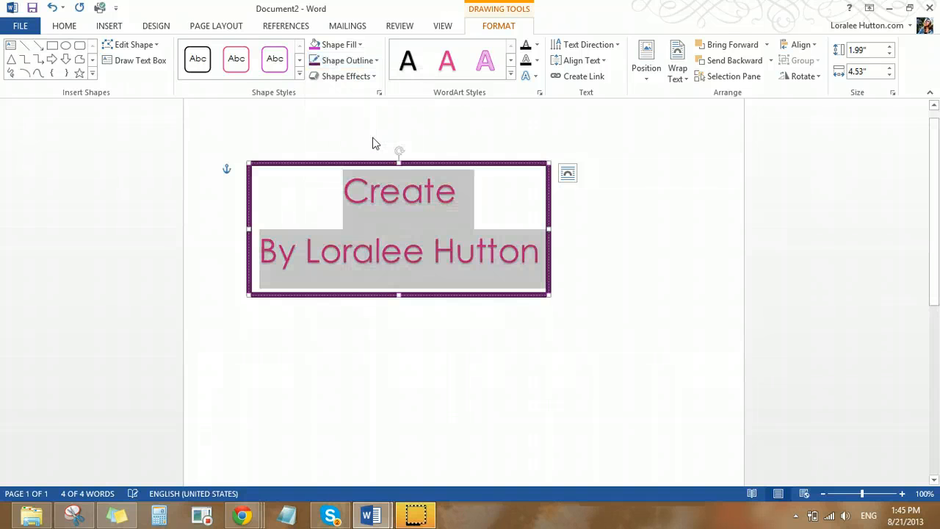
Search Office.com Clip Art for "book" and insert the "Stack of books" picture after the word "Create" in the WordArt box
double_click(372, 203)
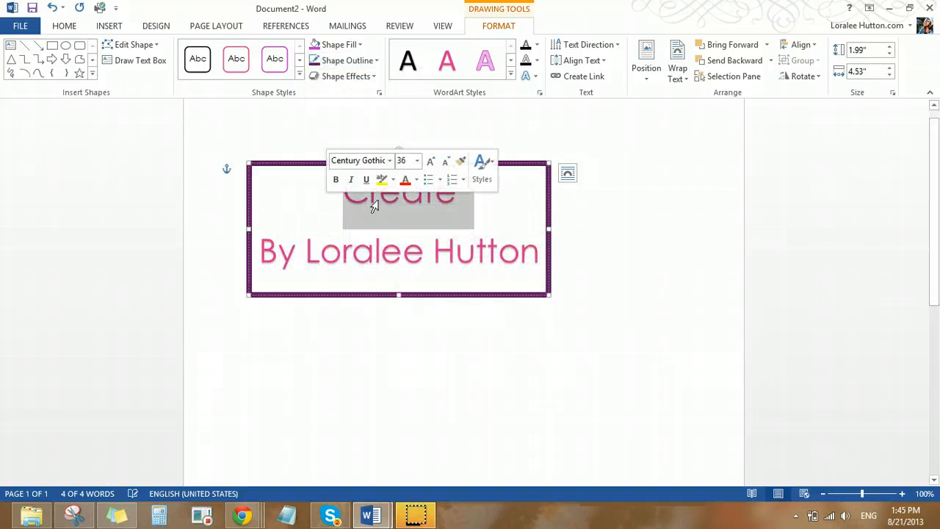
click(343, 224)
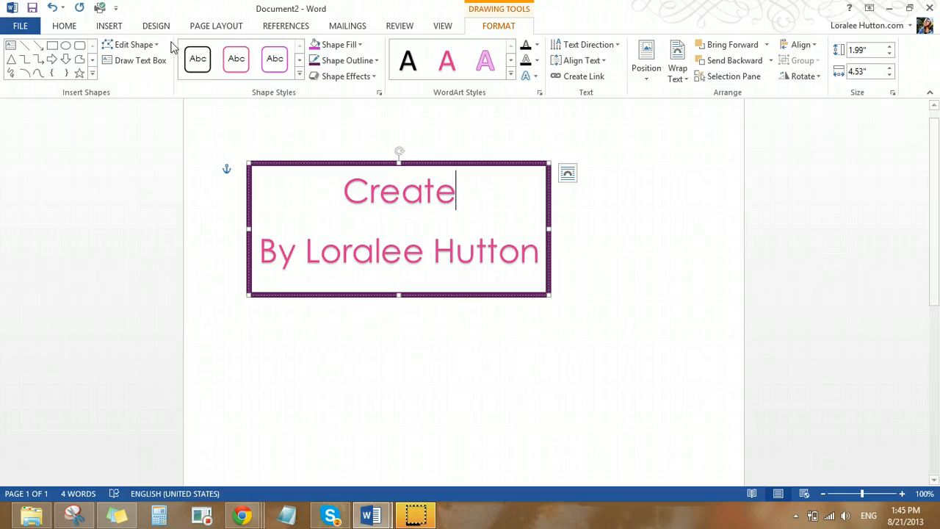
click(109, 27)
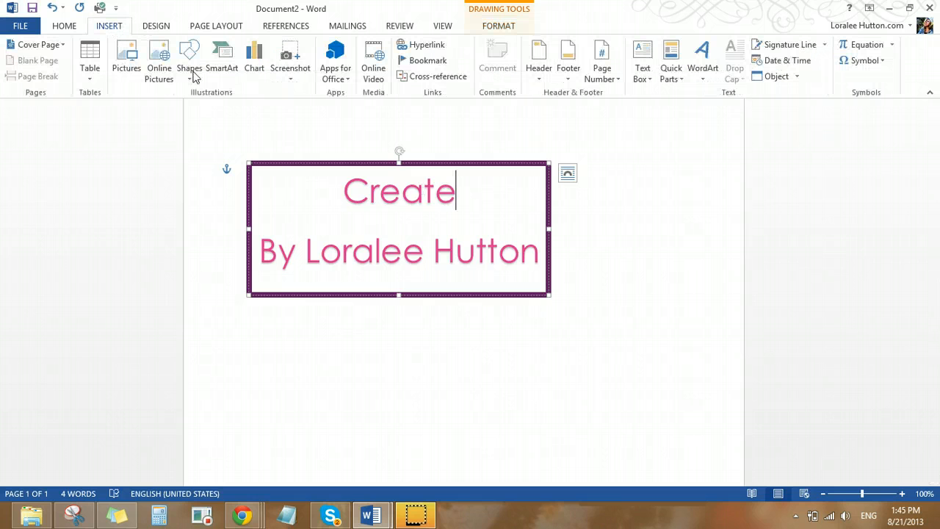
click(156, 68)
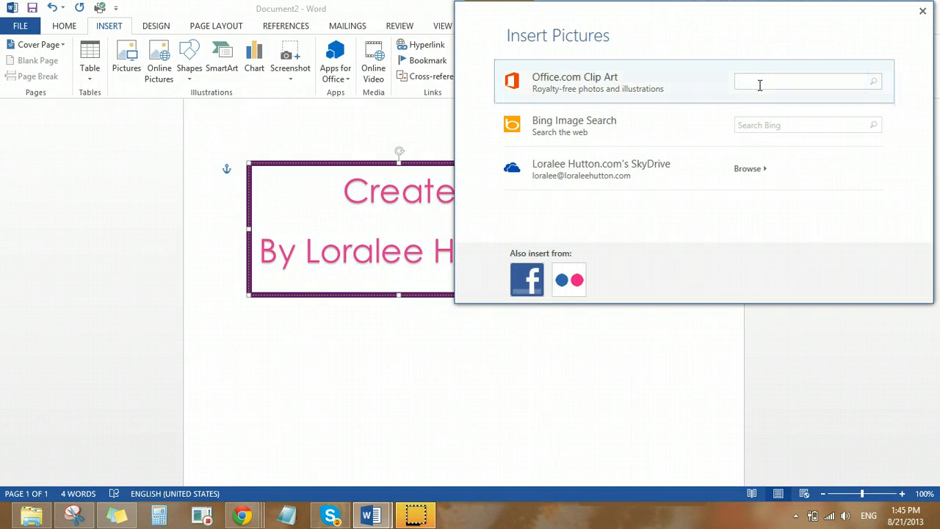
text(b)
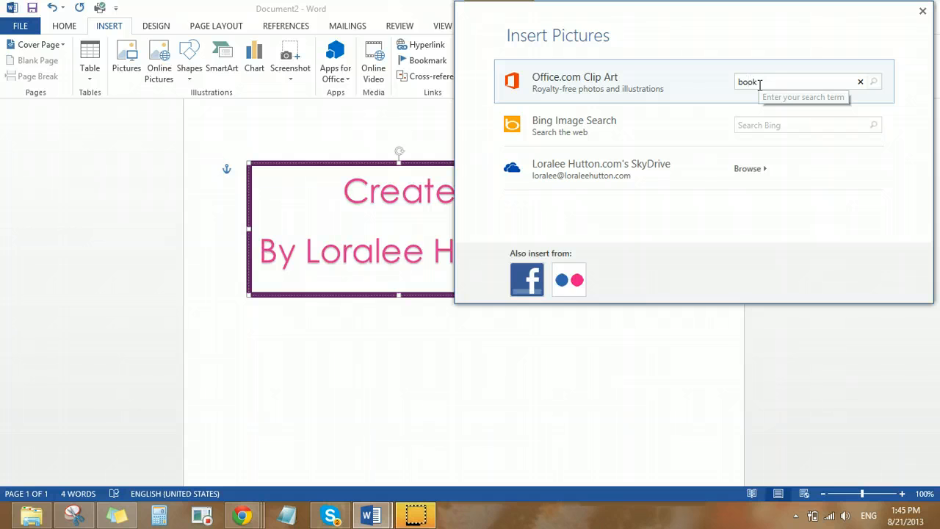
text(ook)
key(Return)
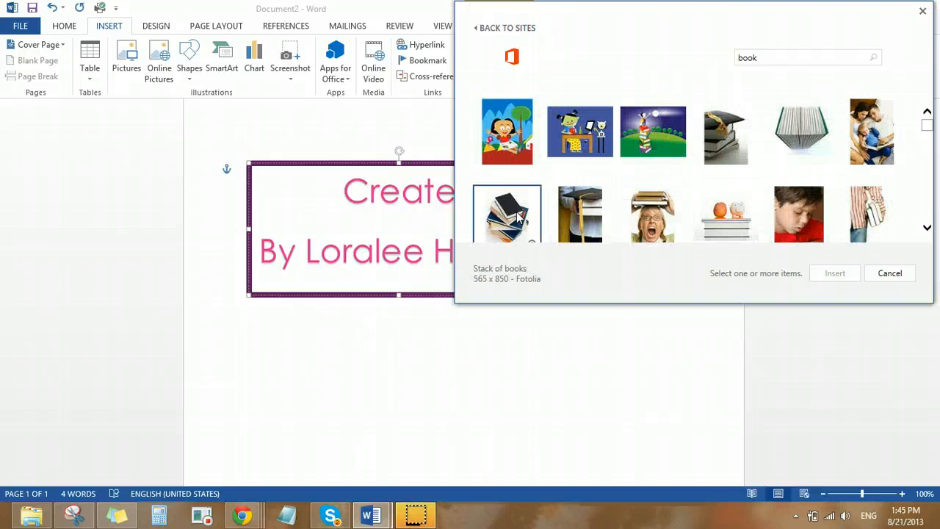
click(518, 215)
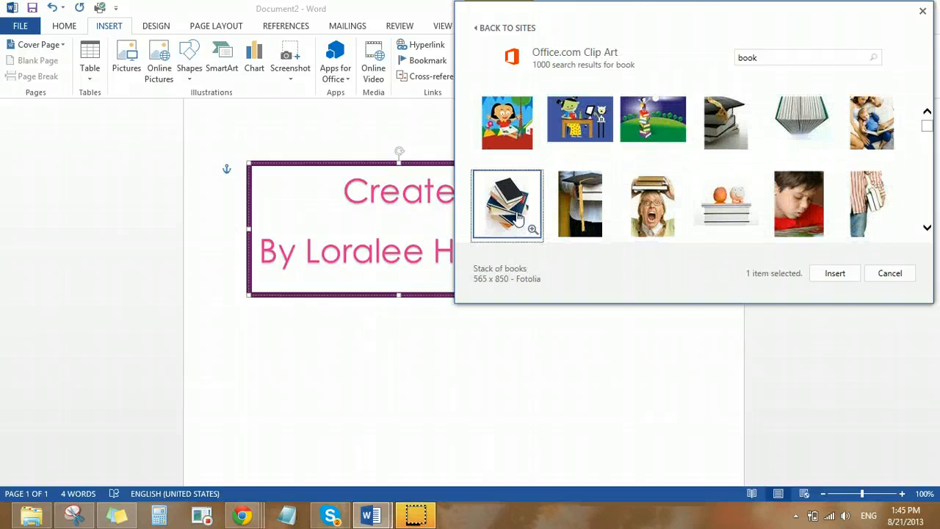
click(818, 271)
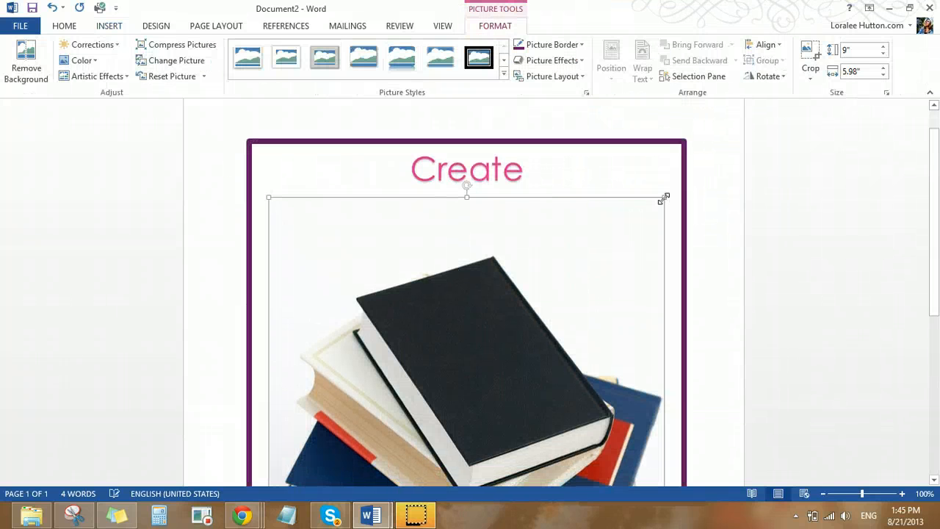
Shrink the stack of books picture proportionally to about 3.71" high by 2.47" wide
drag(664, 198, 453, 446)
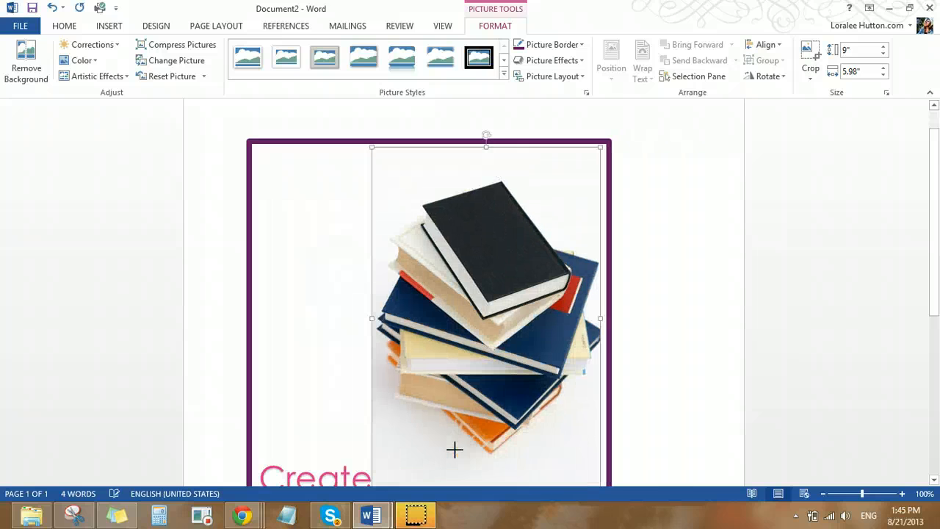
scroll(459, 163, down, 2)
scroll(472, 226, up, 1)
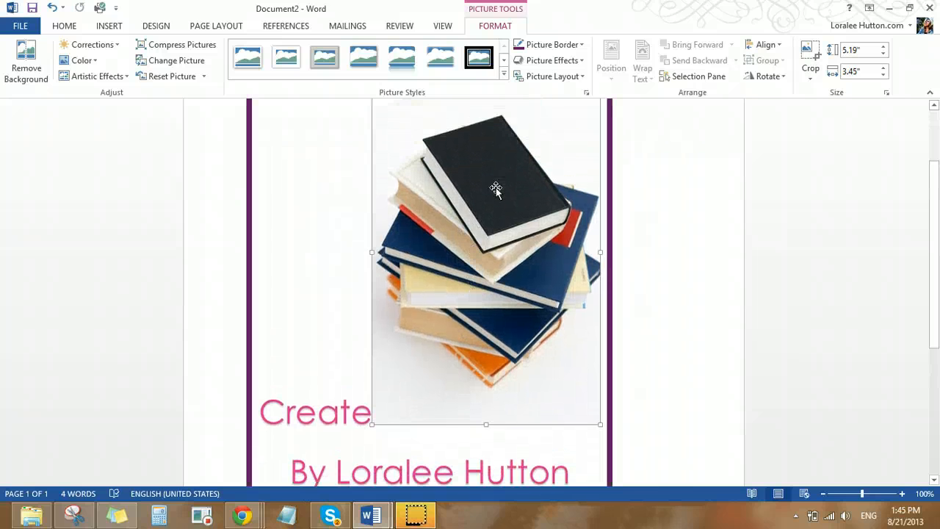
scroll(525, 205, up, 1)
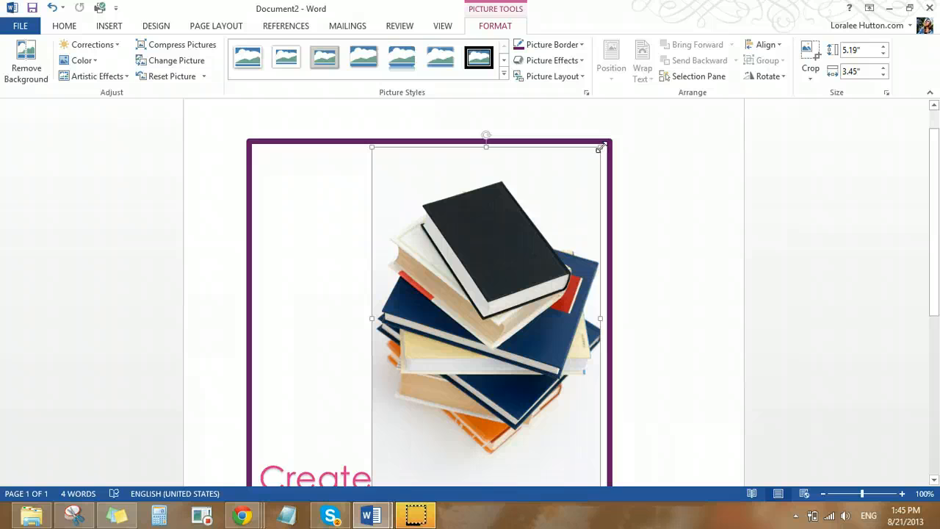
drag(536, 257, 536, 256)
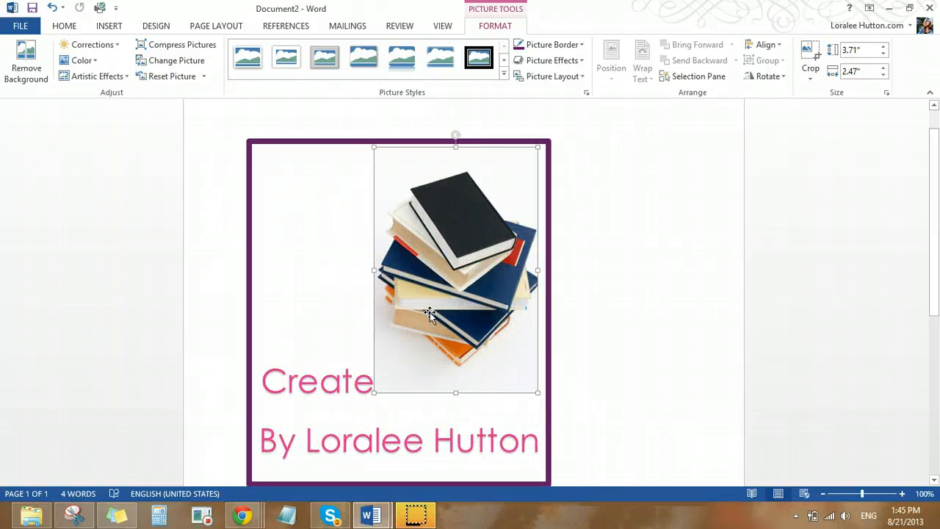
click(584, 77)
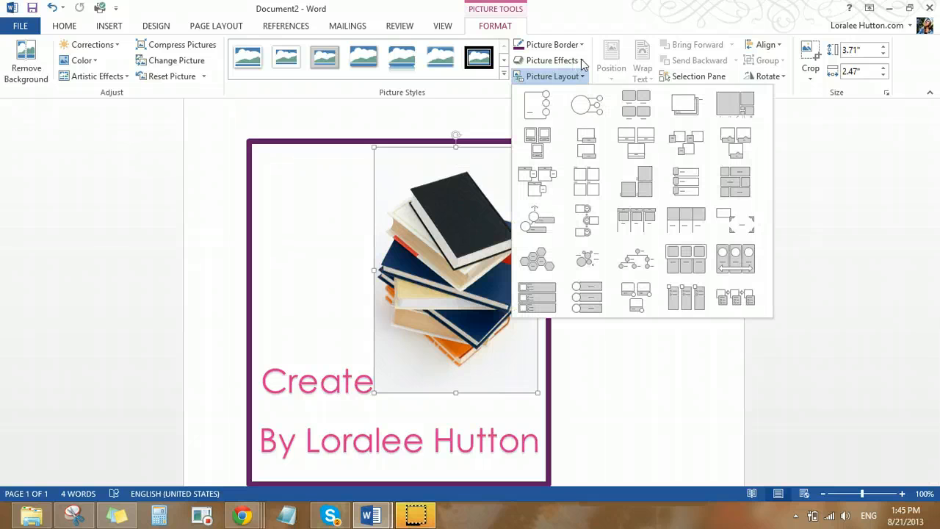
click(581, 59)
click(581, 59)
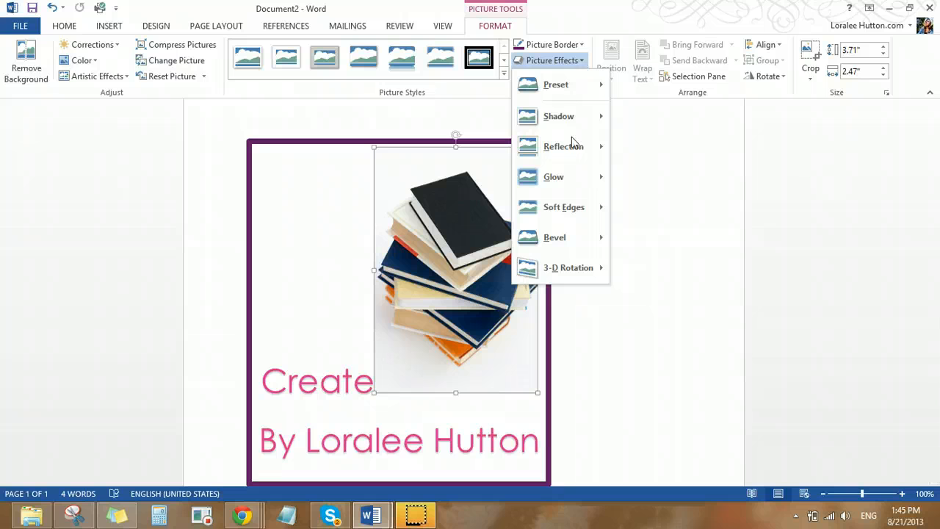
mouse_move(548, 119)
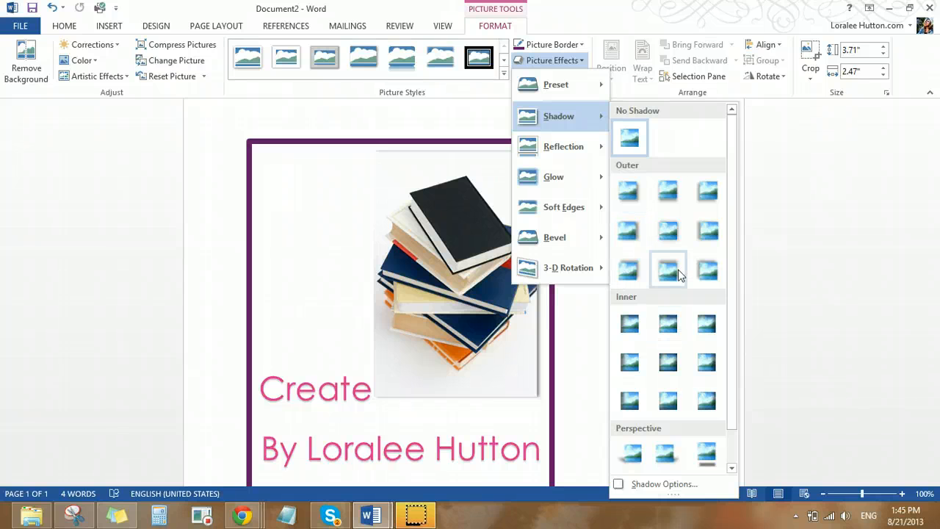
click(571, 29)
Convert the picture to the Bubble Picture List layout and replace its placeholder text with "Create an ebook cover"
click(581, 78)
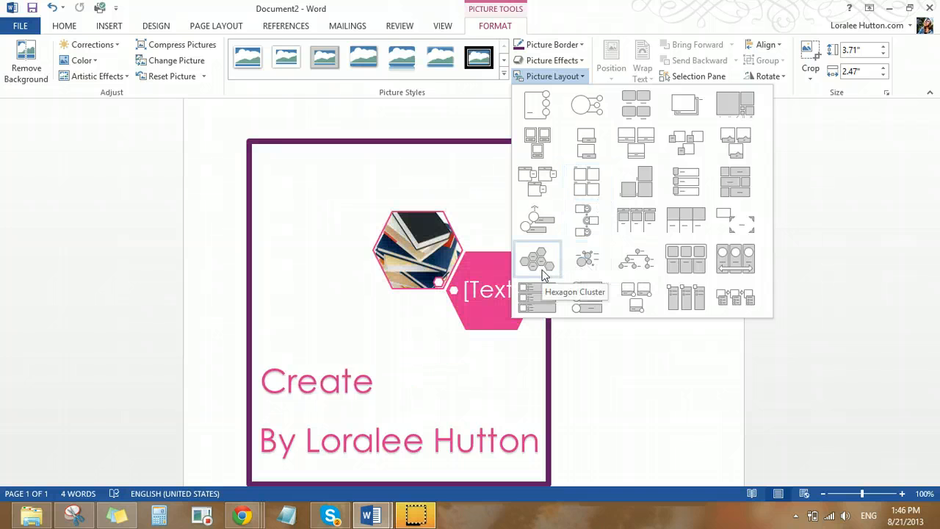
click(587, 264)
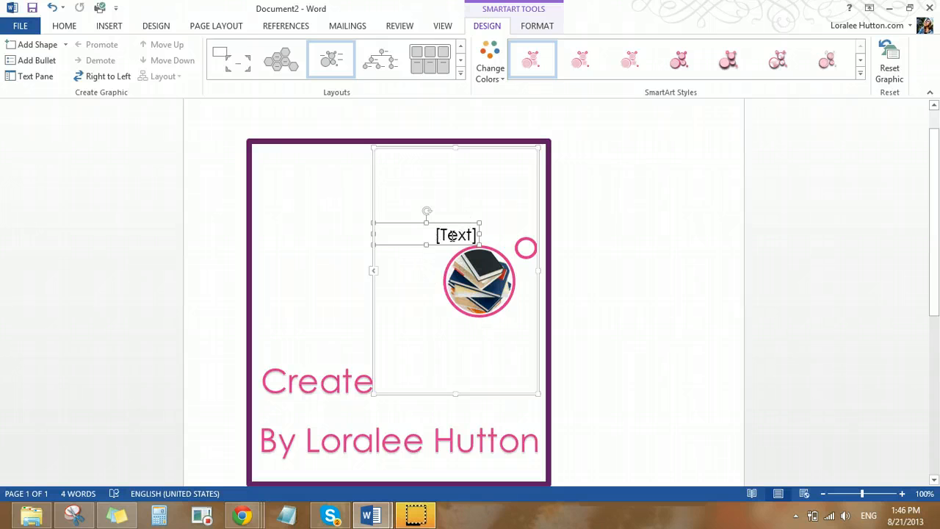
click(450, 234)
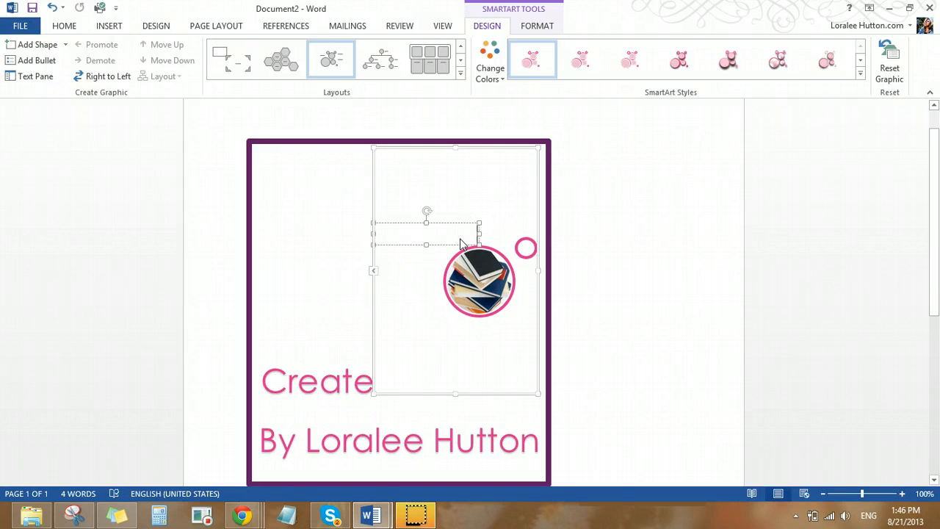
text(Creat)
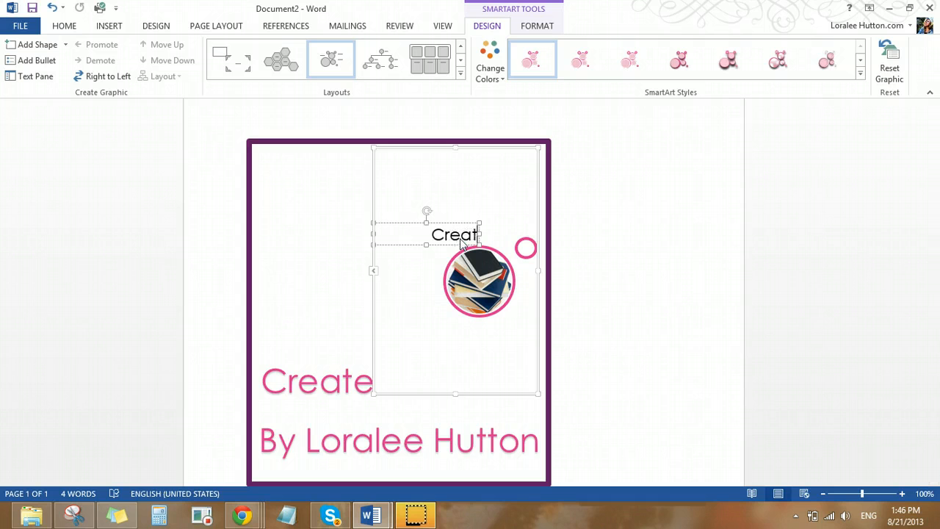
text(e a)
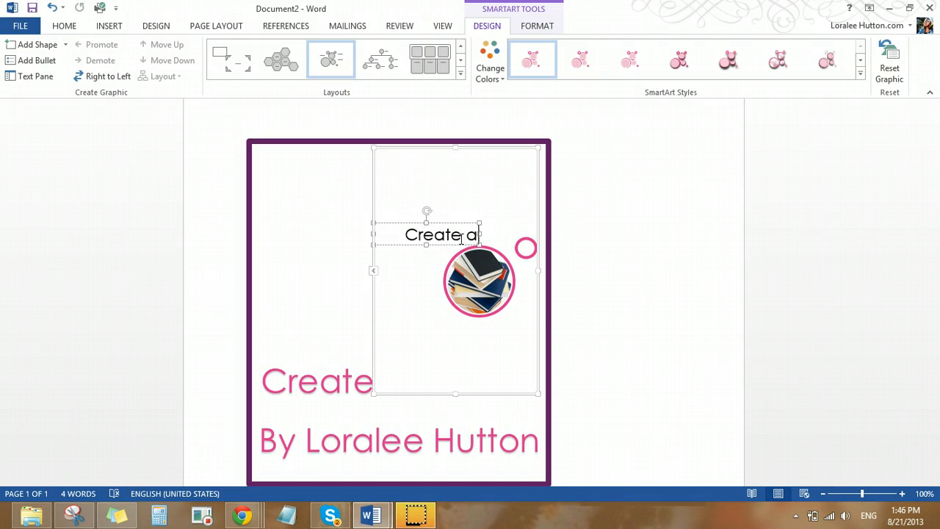
text(n ebo)
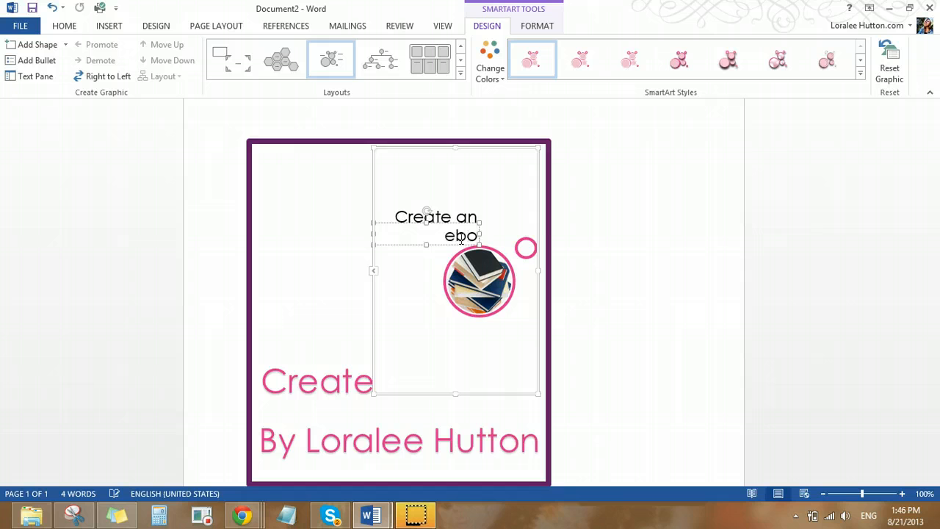
text(ok co)
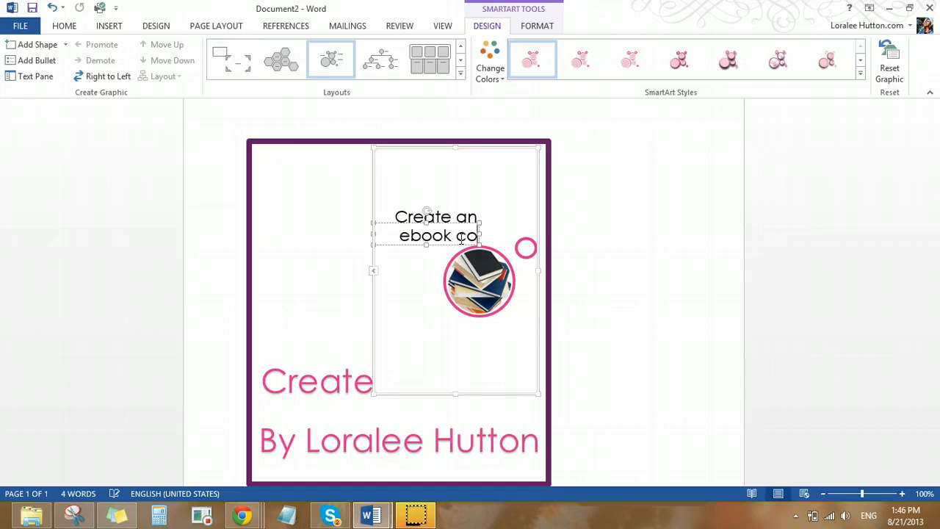
text(ver)
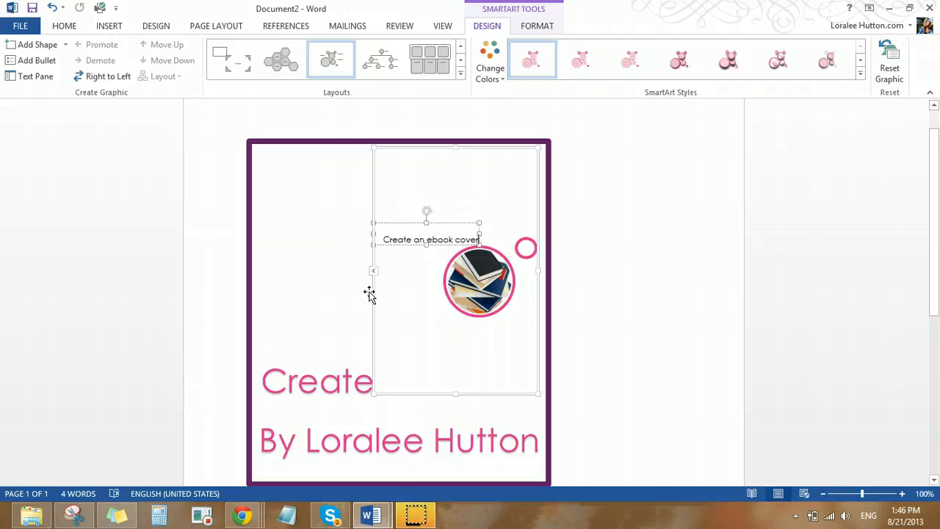
Delete the large word "Create" beside the SmartArt graphic and widen the graphic to nearly fill the bordered box
drag(269, 380, 375, 379)
key(Delete)
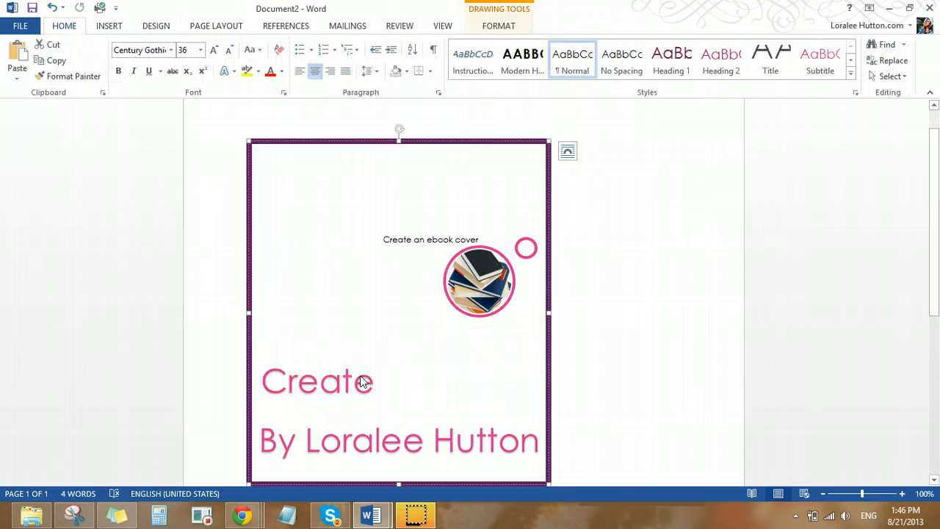
click(380, 240)
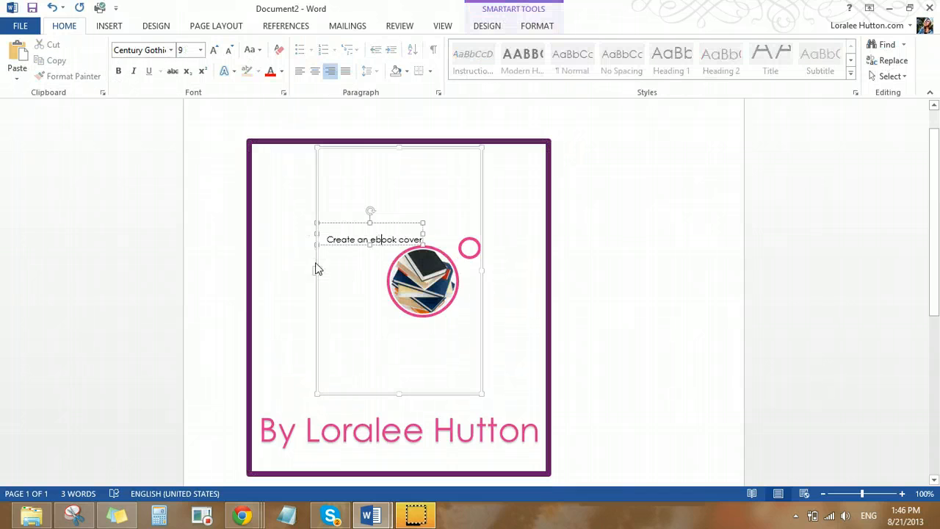
drag(317, 271, 256, 269)
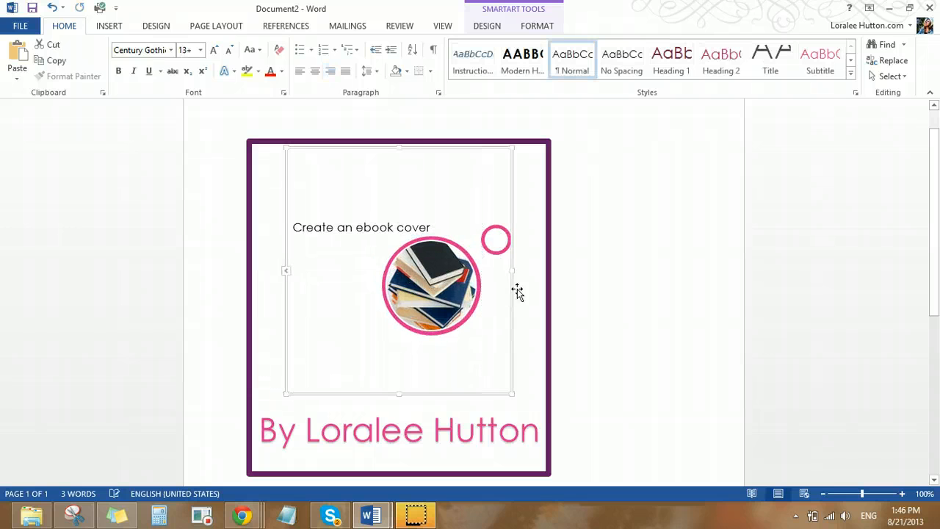
drag(530, 271, 541, 269)
Set the bordered WordArt box to 5" high and 4" wide
click(279, 428)
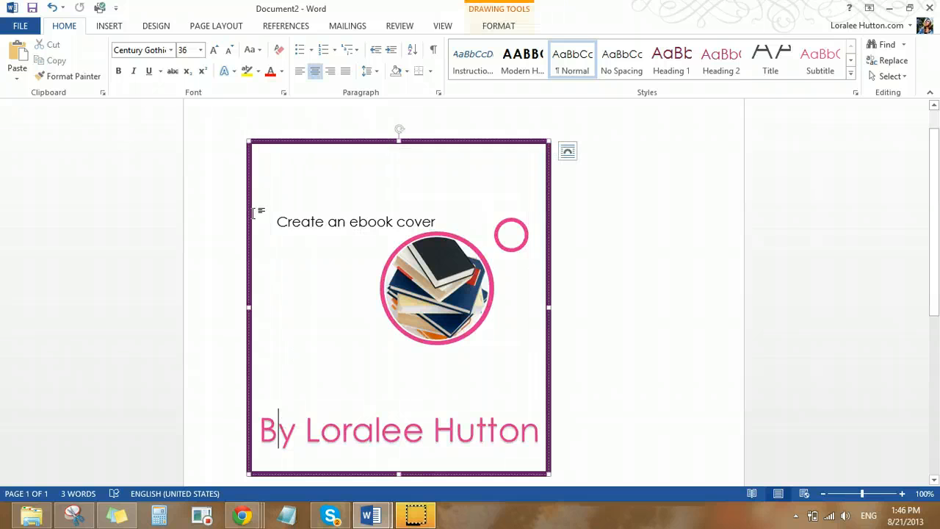
click(255, 174)
click(254, 174)
click(255, 190)
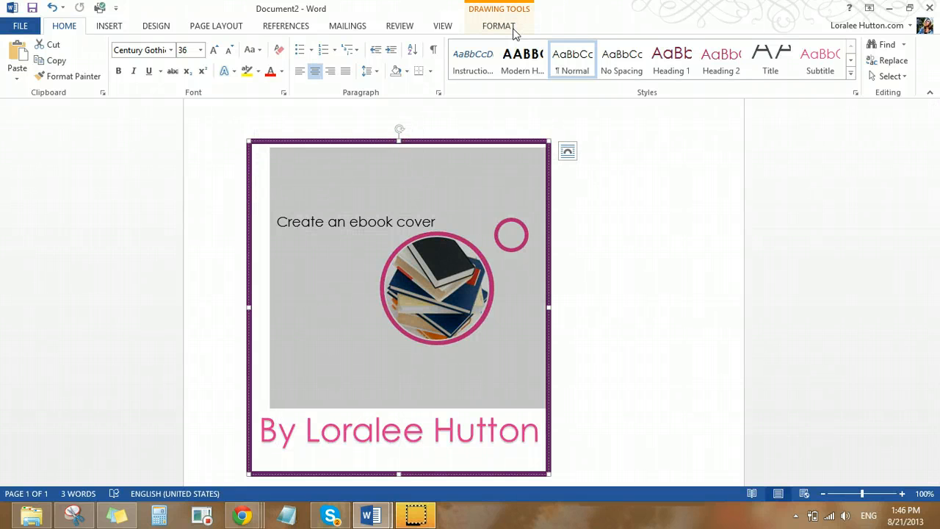
click(498, 26)
click(858, 52)
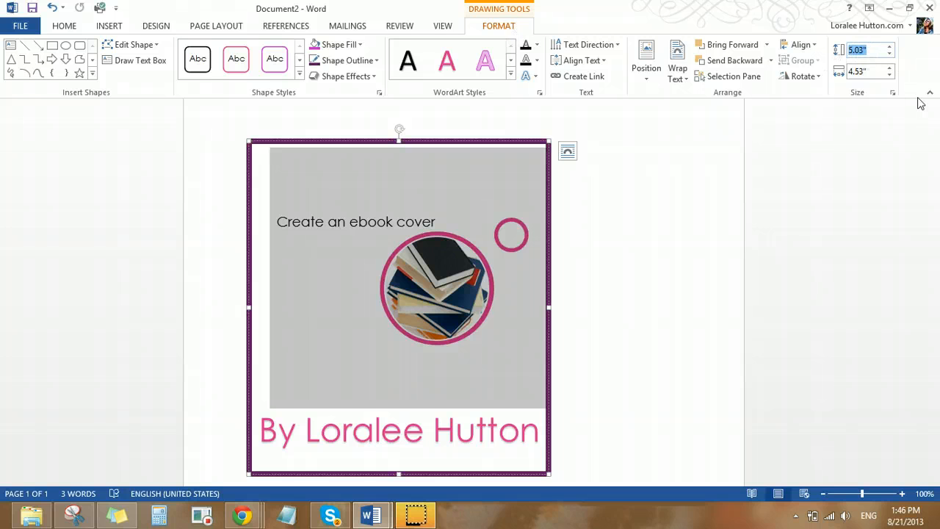
text(5)
click(874, 72)
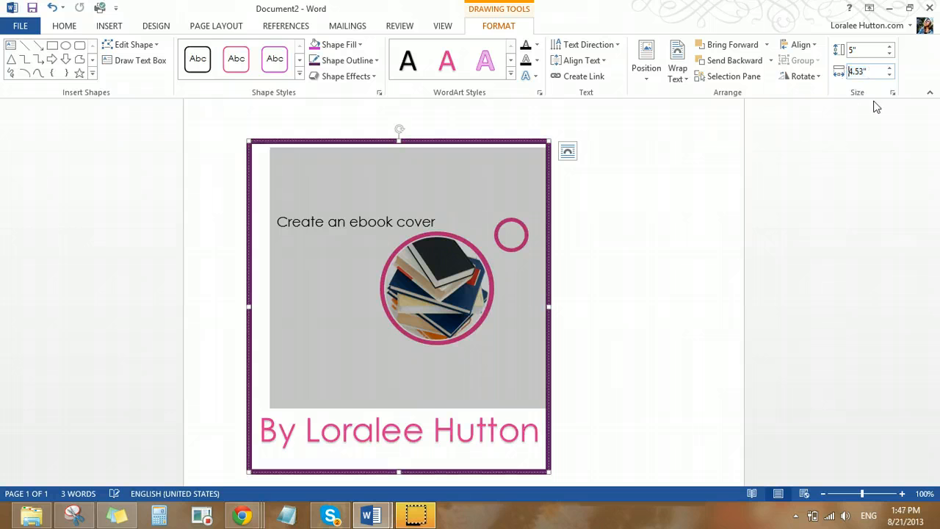
text(4)
drag(890, 72, 891, 74)
text(4)
click(373, 400)
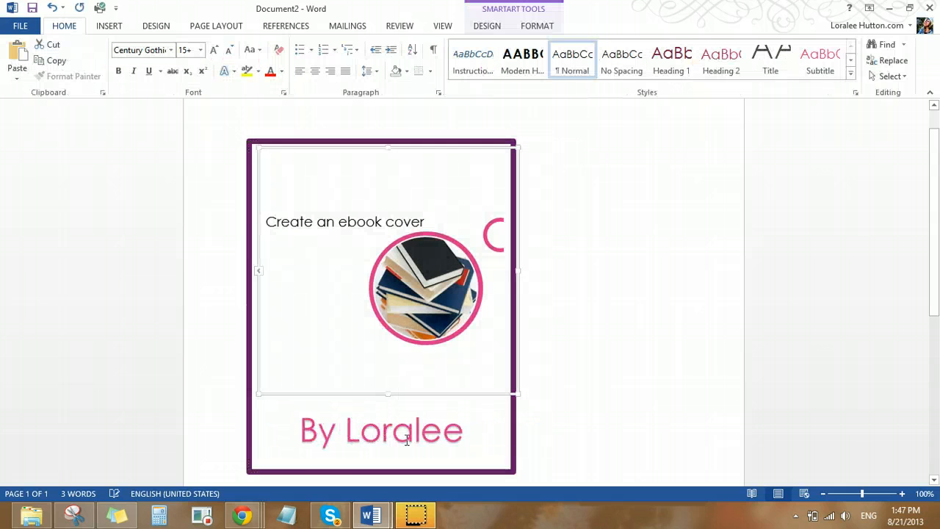
Reduce the byline's font size to 26 pt so the full name fits on one line
click(410, 440)
mouse_move(303, 429)
mouse_down()
mouse_move(490, 453)
mouse_move(563, 472)
mouse_move(574, 487)
mouse_up()
scroll(563, 380, down, 2)
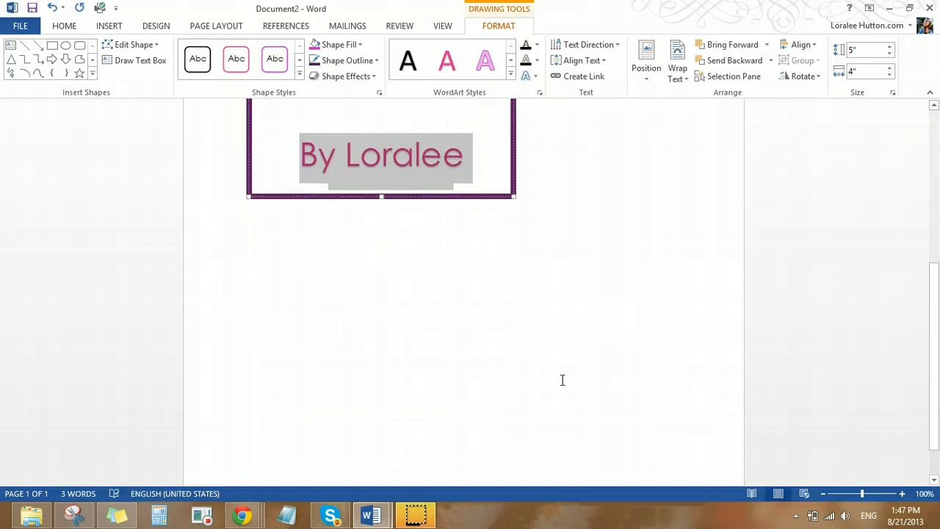
scroll(598, 351, up, 5)
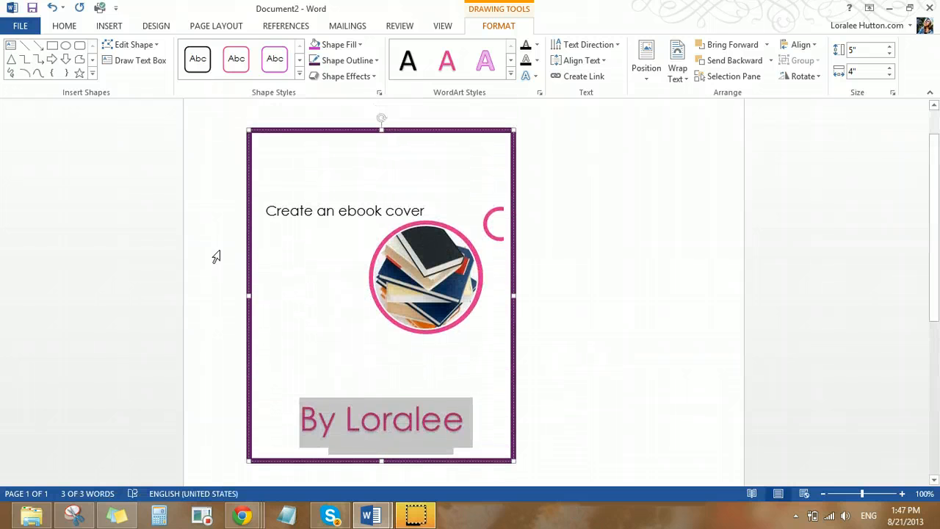
click(66, 28)
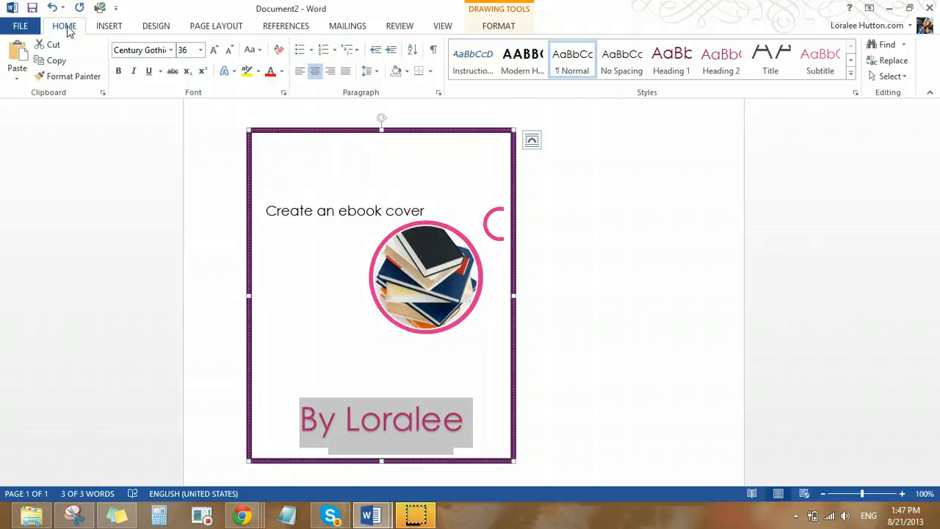
click(230, 50)
click(230, 49)
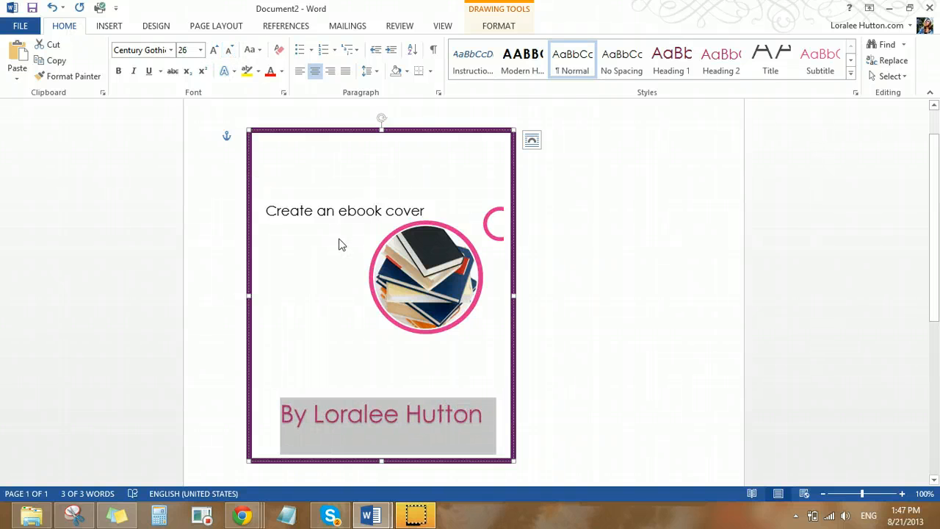
Apply the solid pink text effect to the SmartArt caption "Create an ebook cover"
click(306, 259)
click(302, 211)
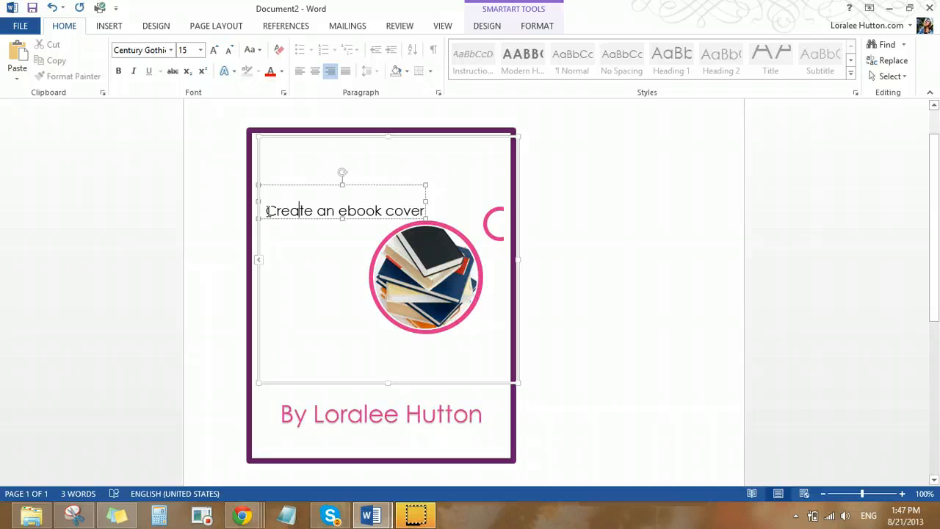
drag(269, 211, 426, 211)
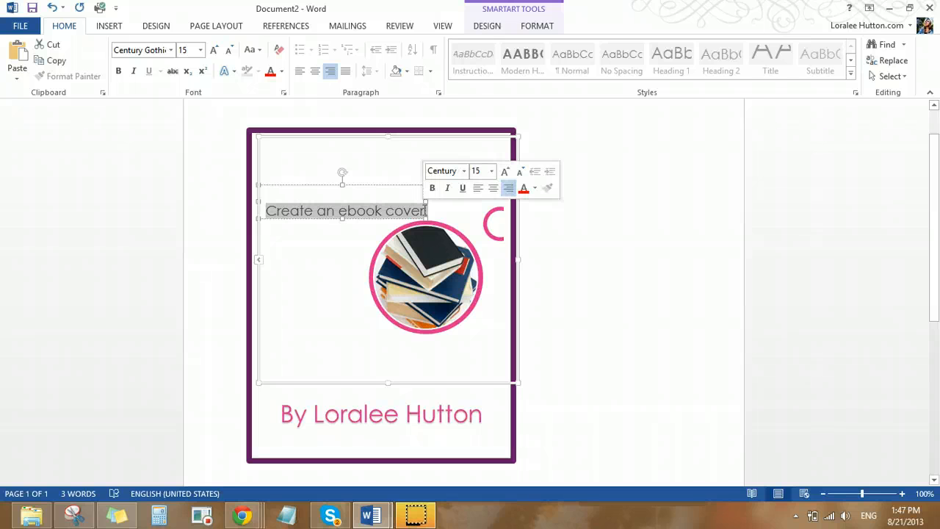
click(234, 72)
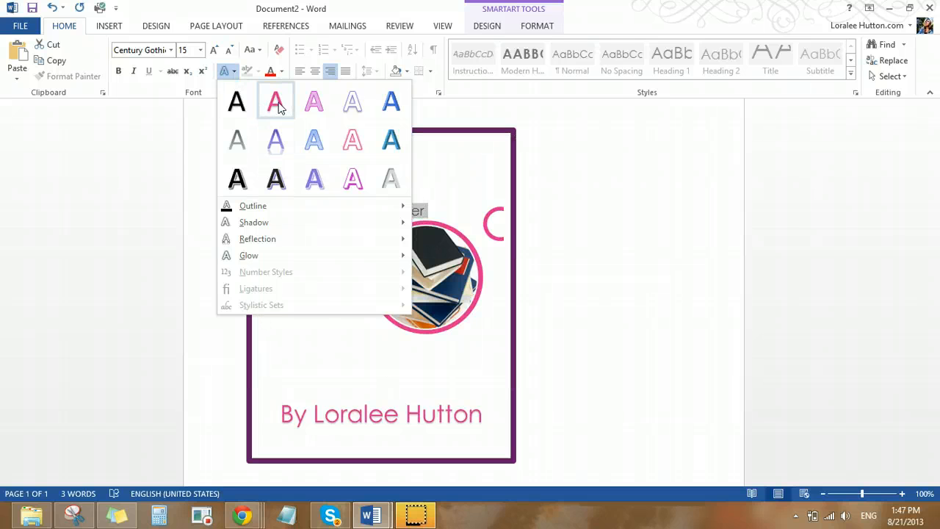
click(276, 102)
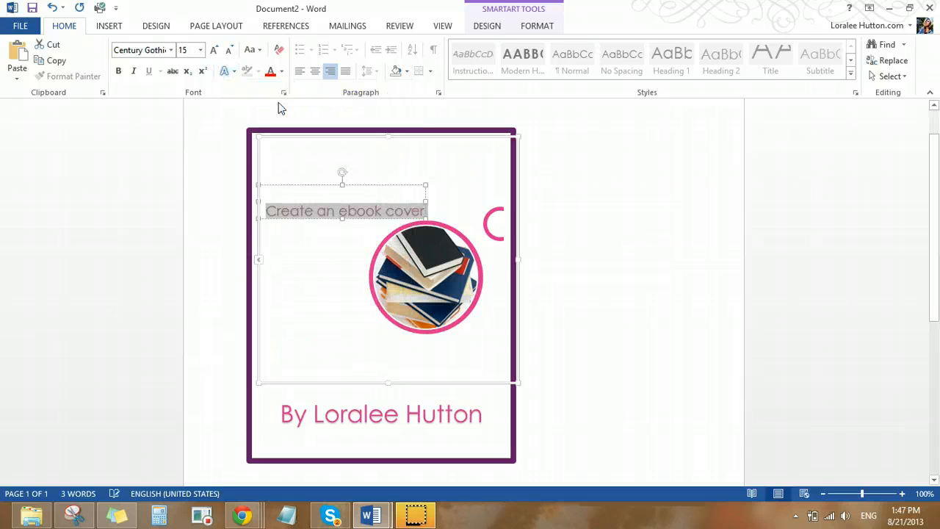
Enlarge the SmartArt caption to 28 pt and narrow the graphic so it fits inside the purple border
click(213, 50)
click(213, 50)
click(214, 50)
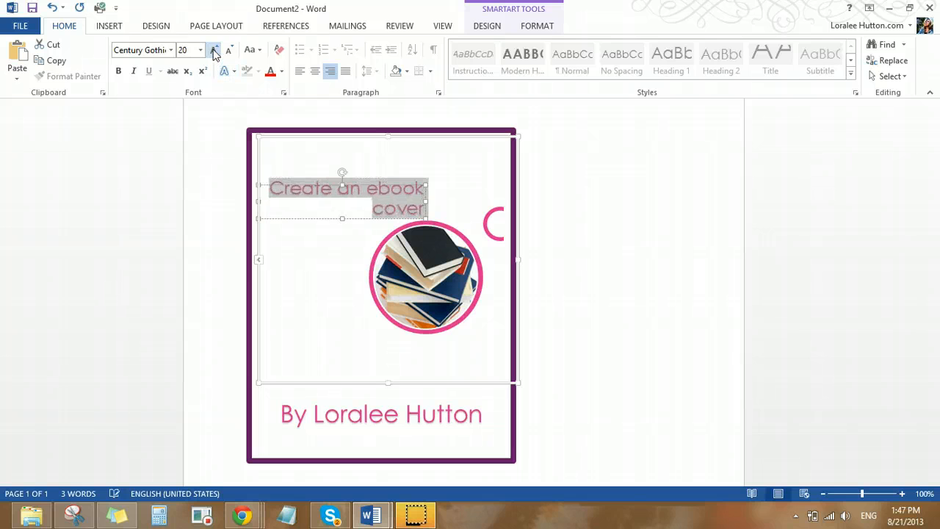
click(214, 50)
click(213, 50)
click(214, 50)
click(213, 50)
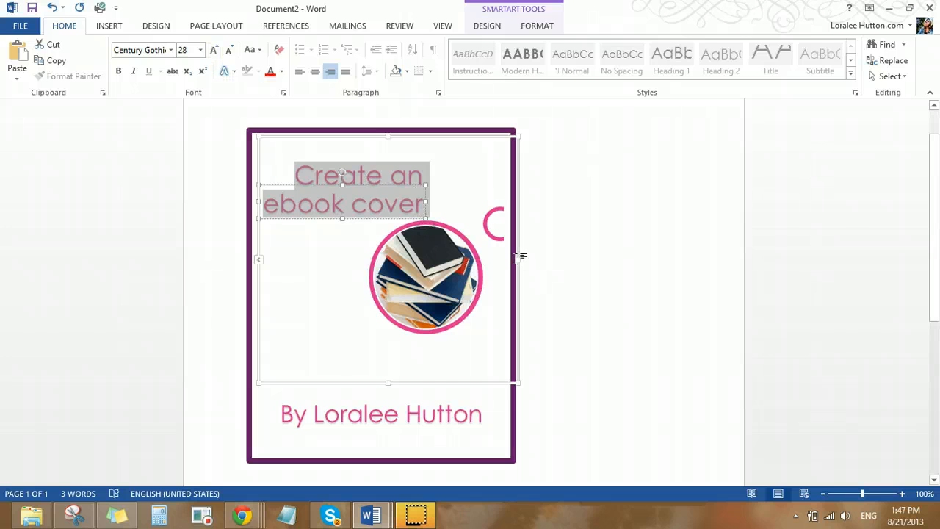
drag(503, 258, 496, 260)
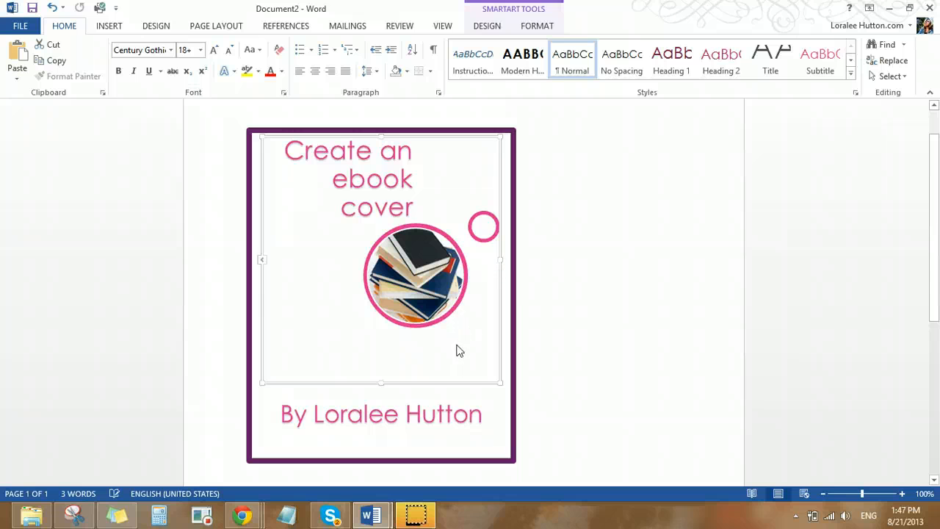
click(444, 411)
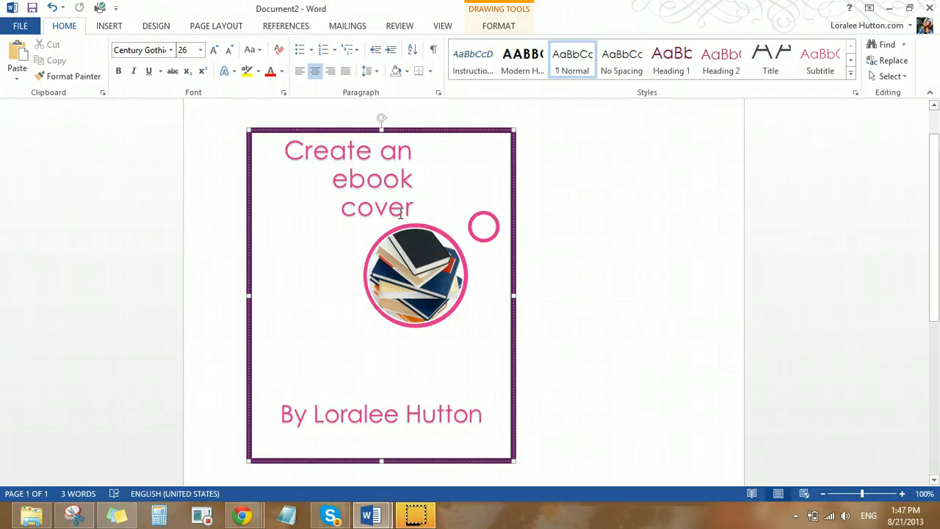
Compare the SmartArt caption and picture with the finished cover in Document1, returning to Document2
click(478, 220)
click(478, 220)
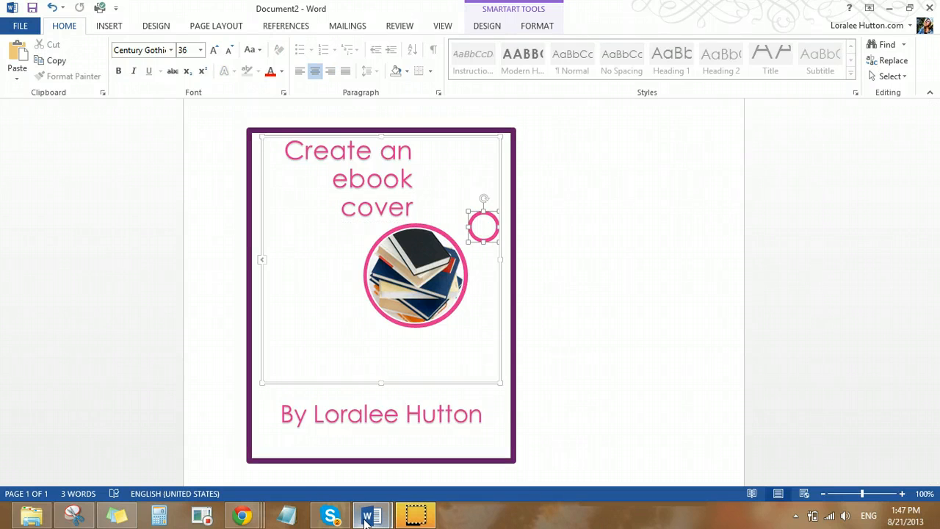
mouse_move(370, 517)
click(311, 451)
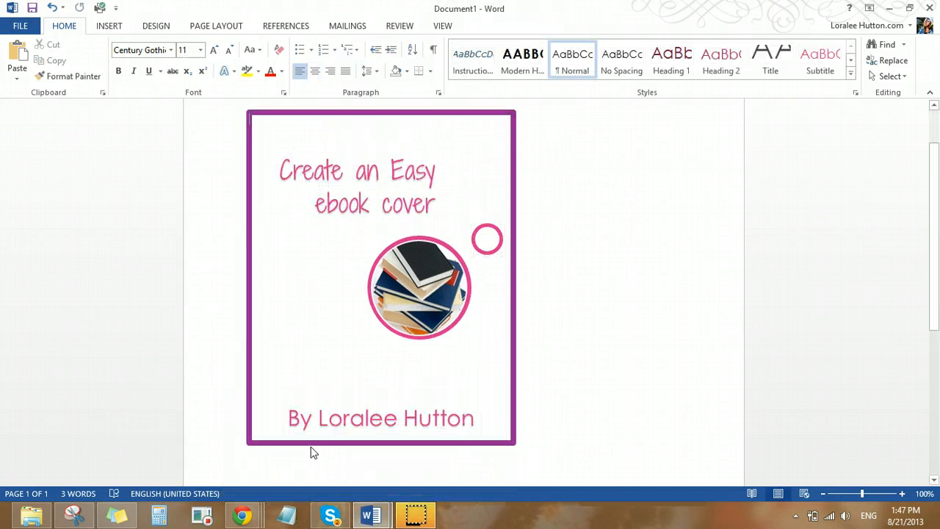
mouse_move(368, 517)
click(436, 451)
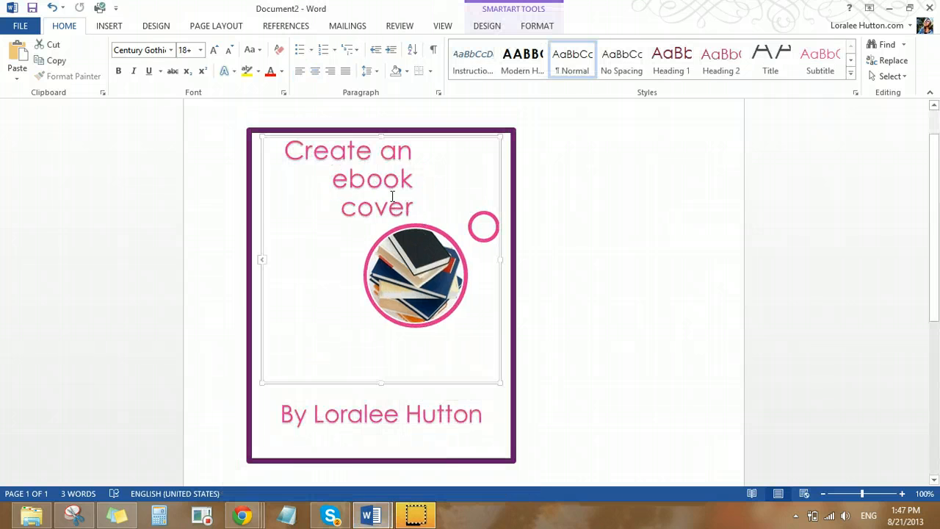
Set the SmartArt caption "Create an ebook cover" in Shadows Into Light and enlarge it as far as it fits on two lines
drag(392, 196, 297, 138)
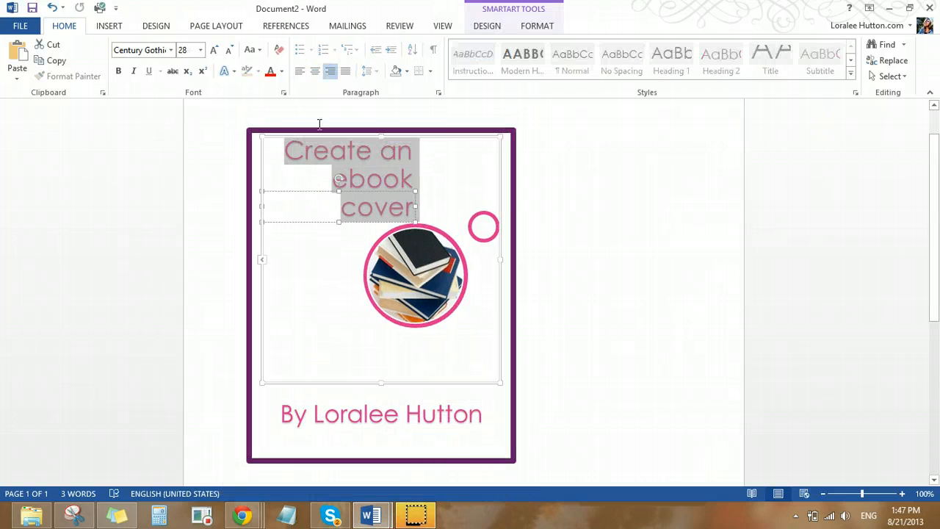
click(171, 50)
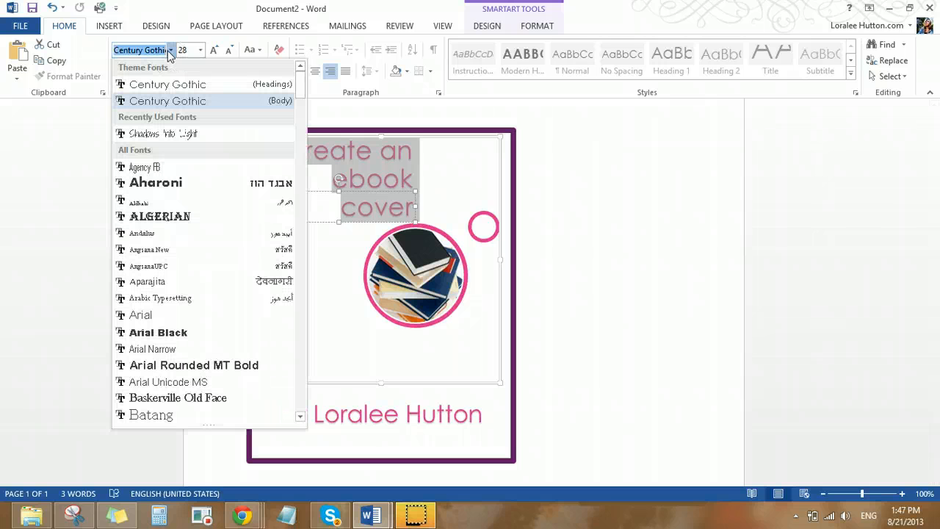
click(170, 134)
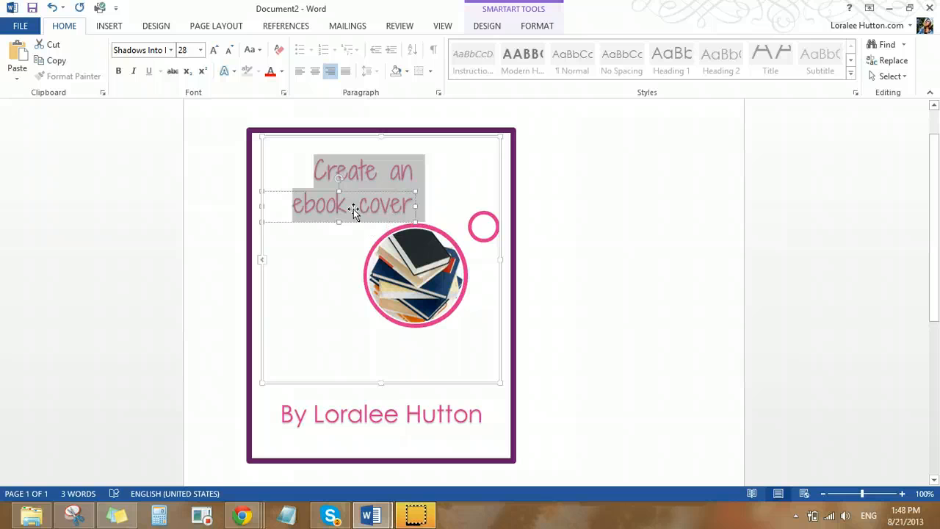
click(214, 50)
click(213, 50)
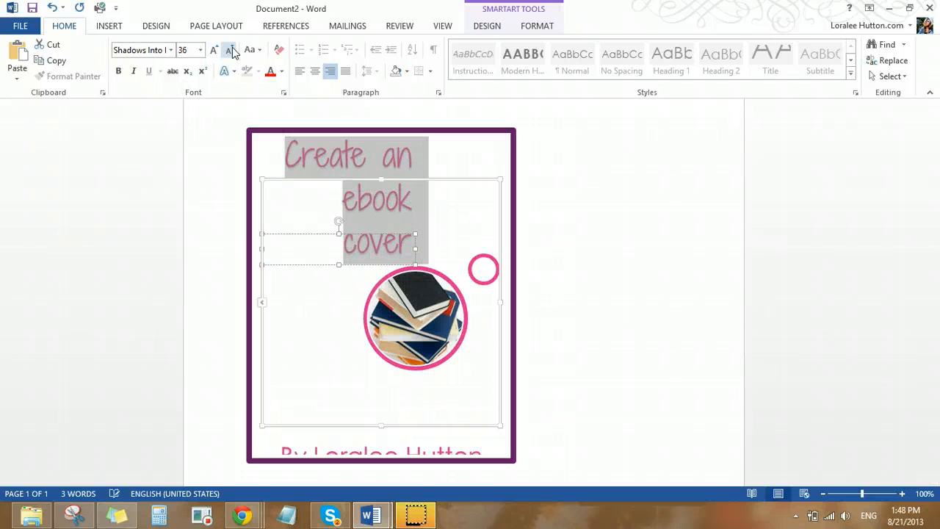
click(229, 50)
click(343, 281)
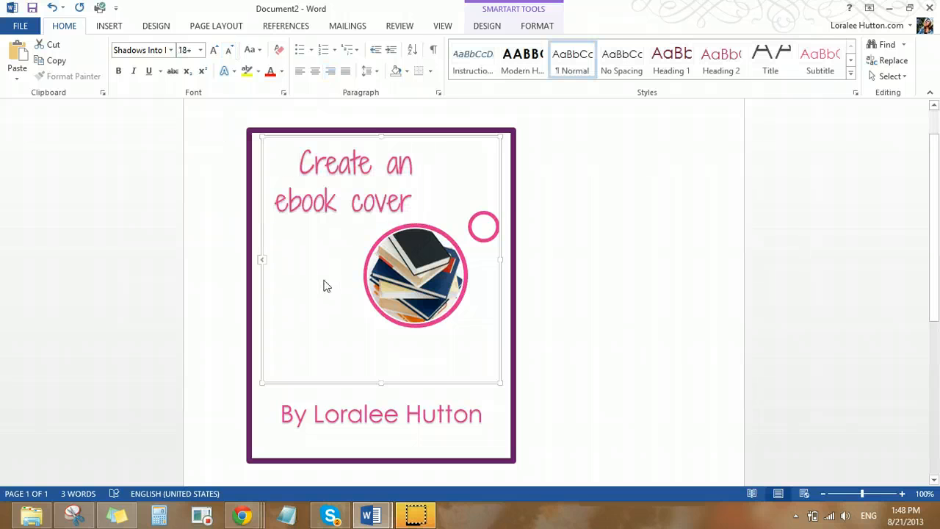
Switch to Snipping Tool and capture a new snip of the whole cover along its purple border
click(371, 420)
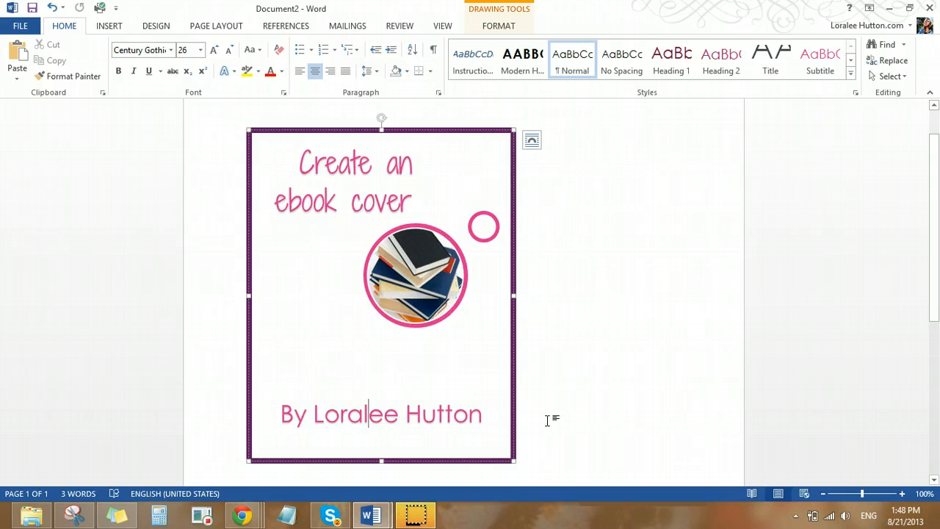
scroll(629, 386, up, 1)
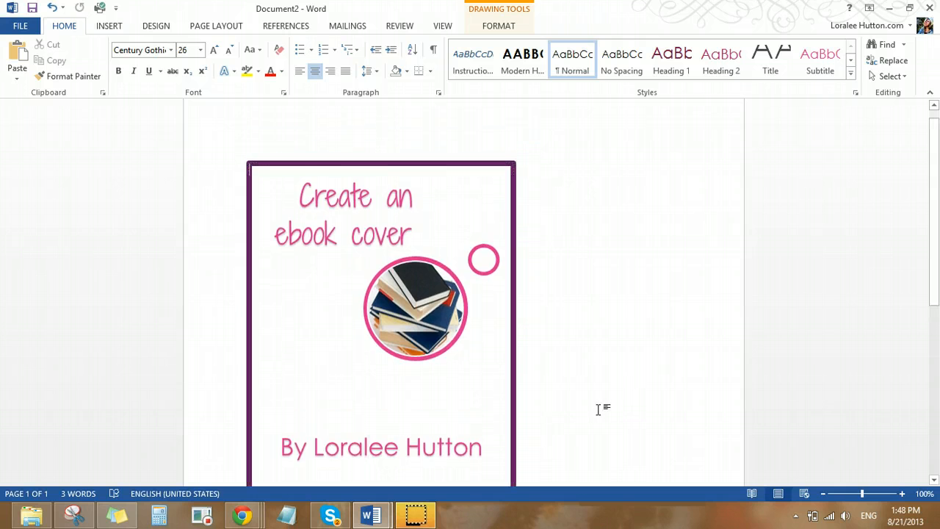
scroll(588, 419, down, 2)
click(547, 419)
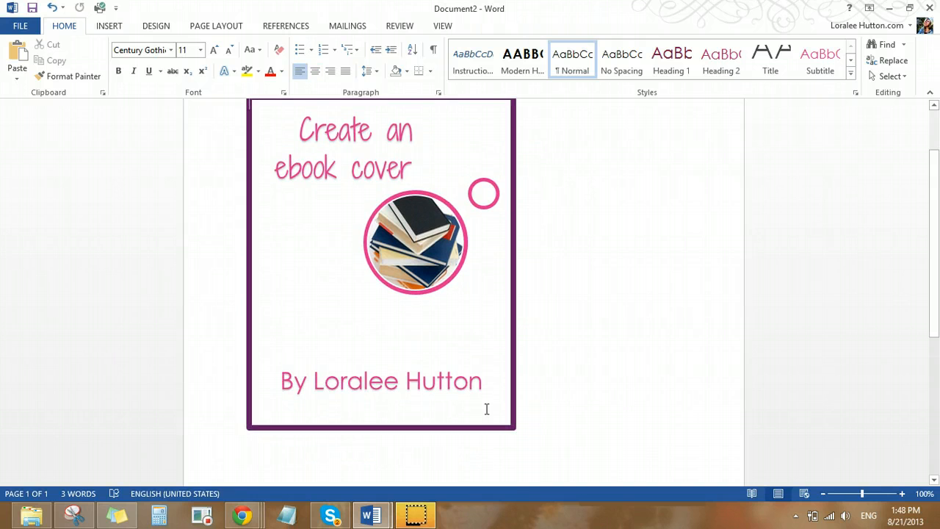
scroll(555, 404, up, 1)
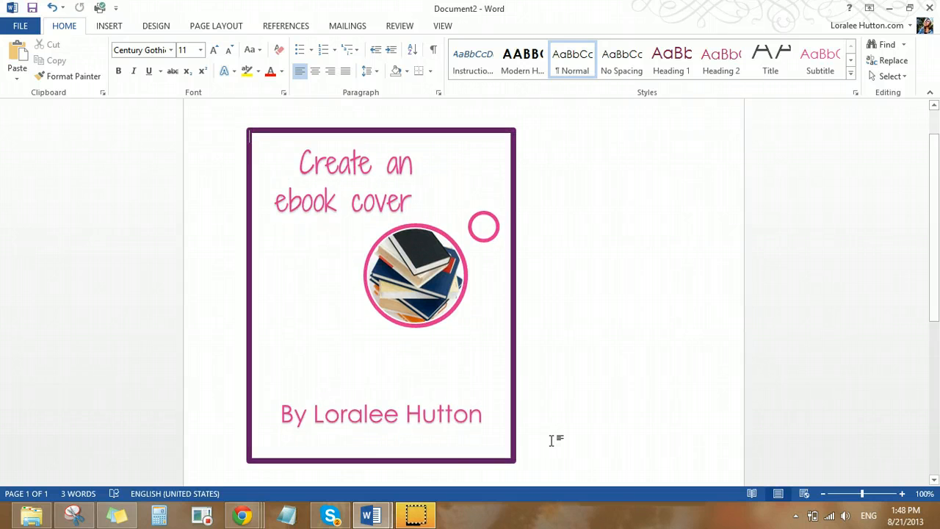
scroll(552, 440, up, 2)
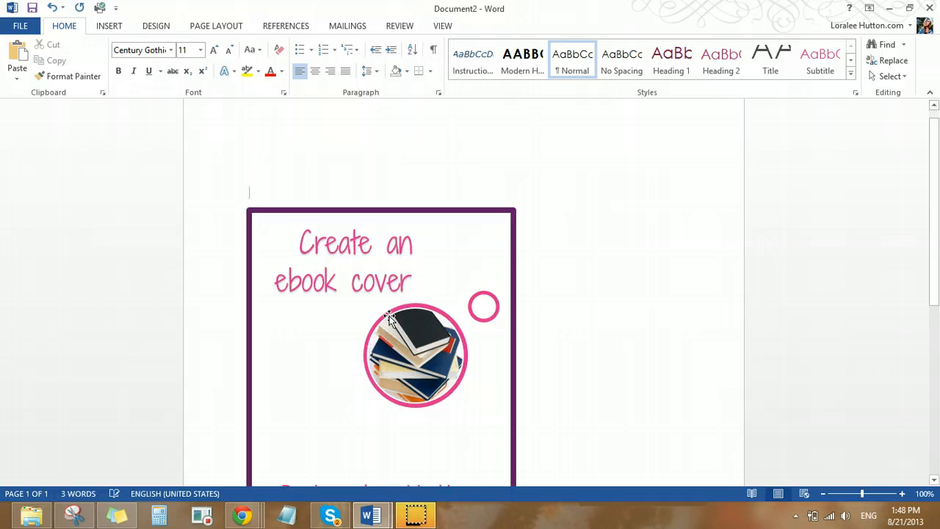
scroll(387, 316, down, 3)
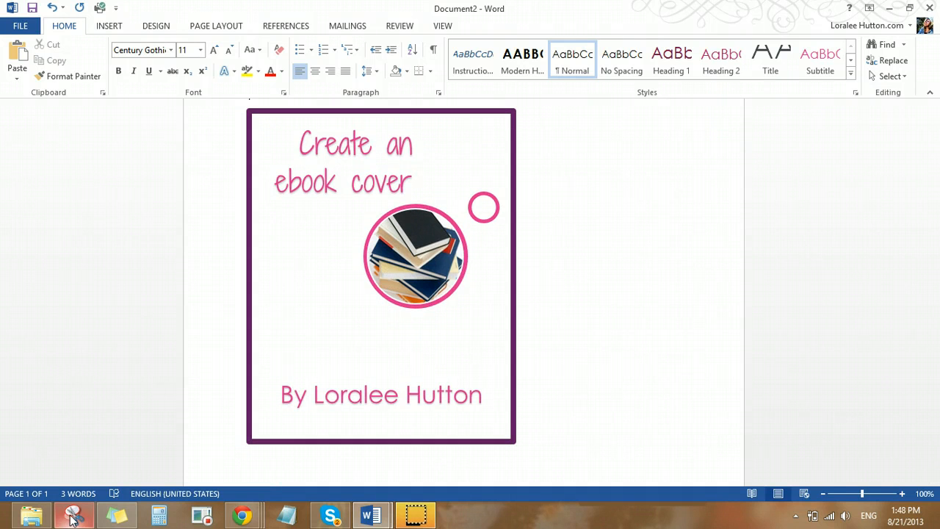
mouse_move(72, 518)
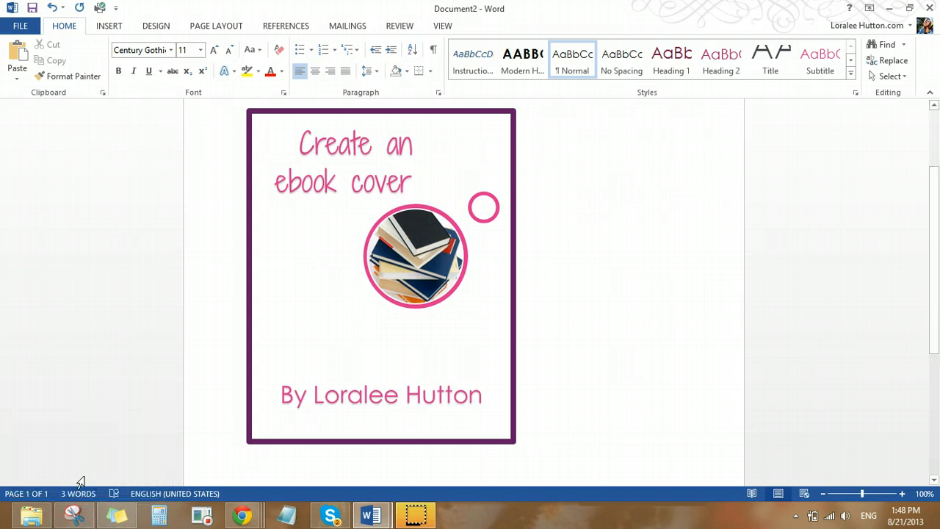
click(74, 516)
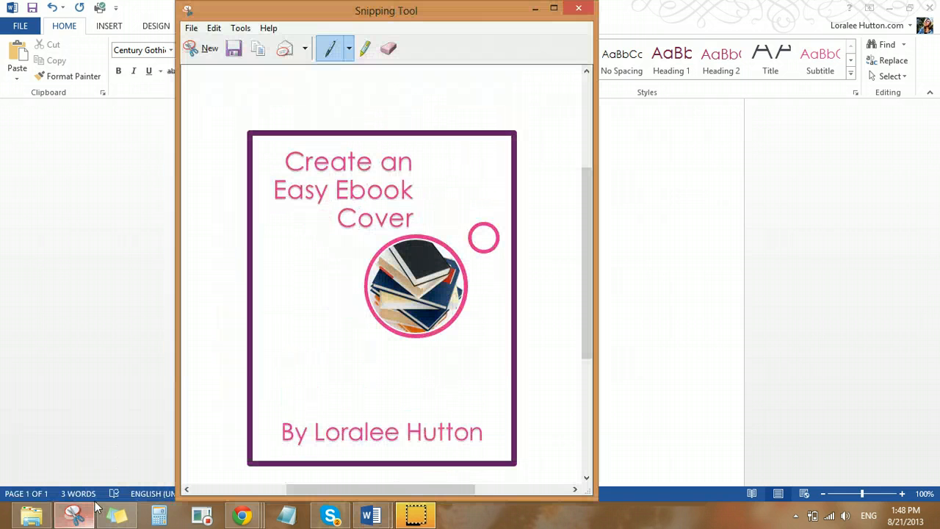
click(201, 53)
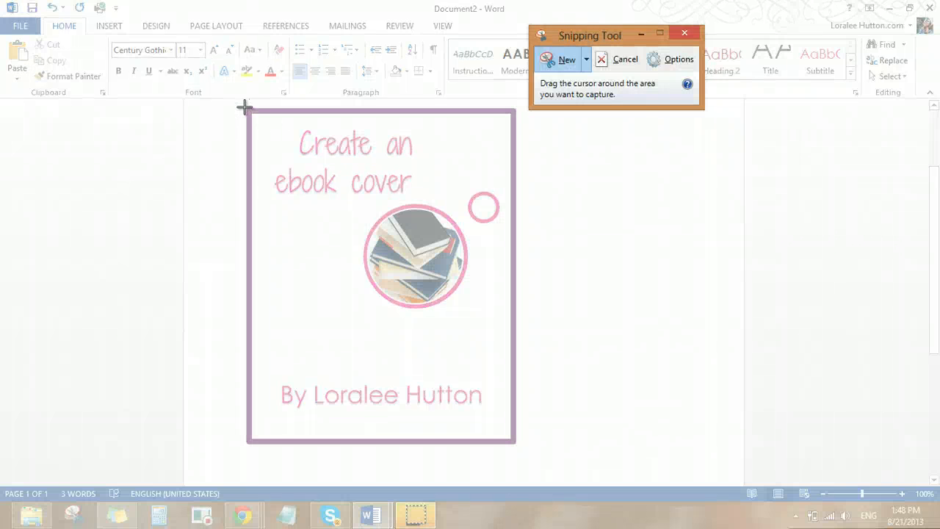
drag(244, 108, 514, 445)
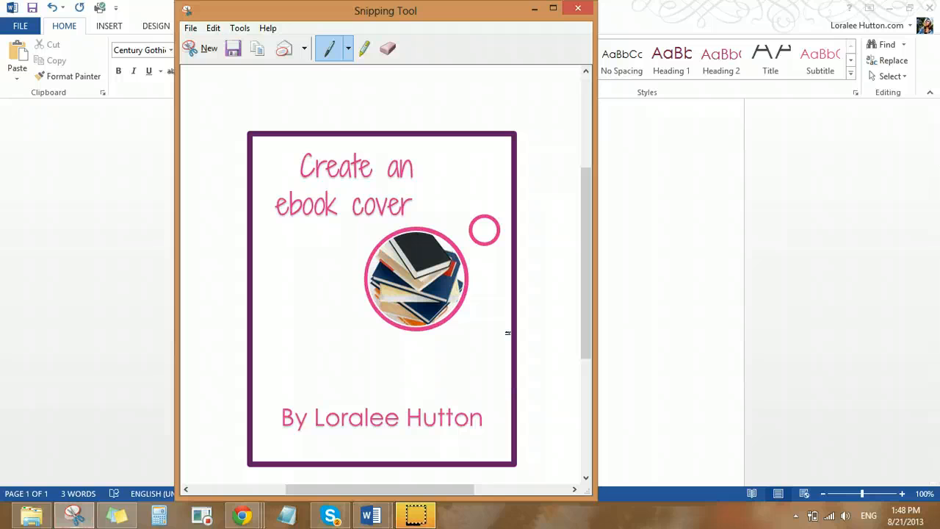
click(190, 28)
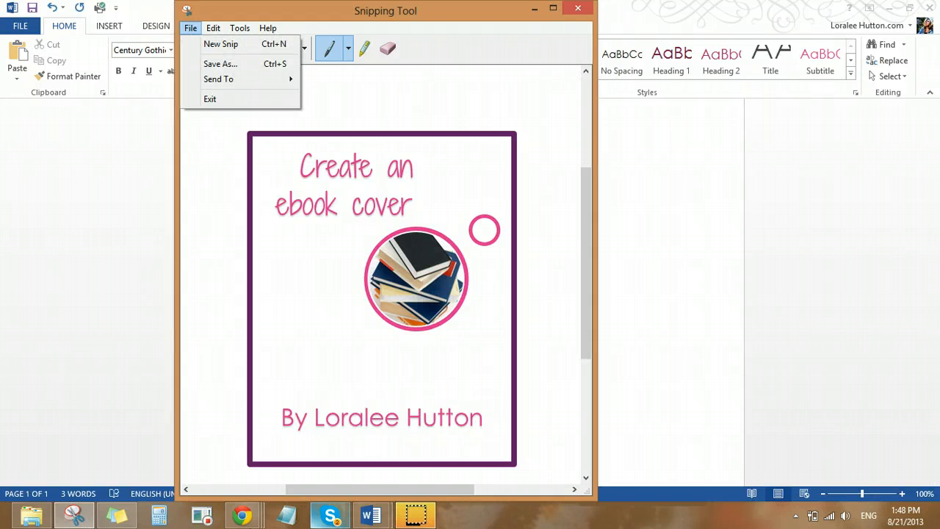
Switch to the Edit Media page in Chrome and copy the full file URL of ebook-cover.png
mouse_move(254, 523)
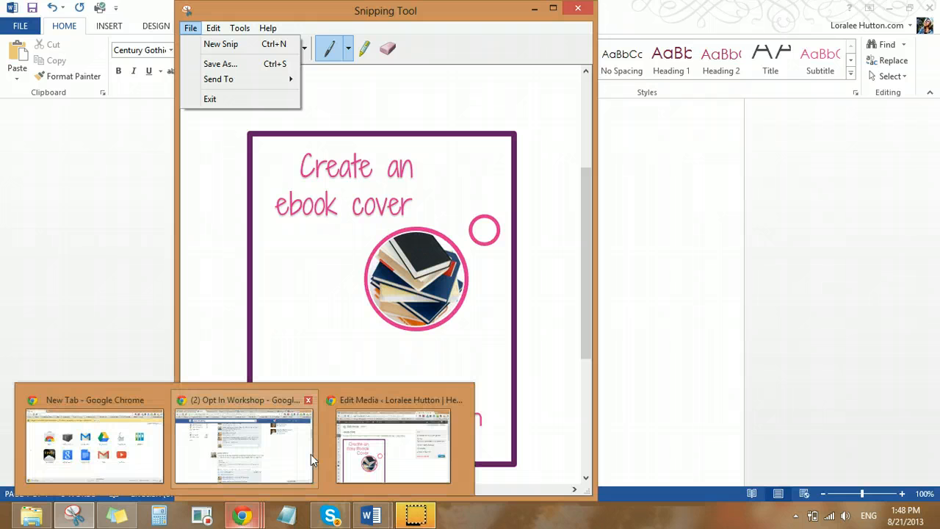
click(380, 399)
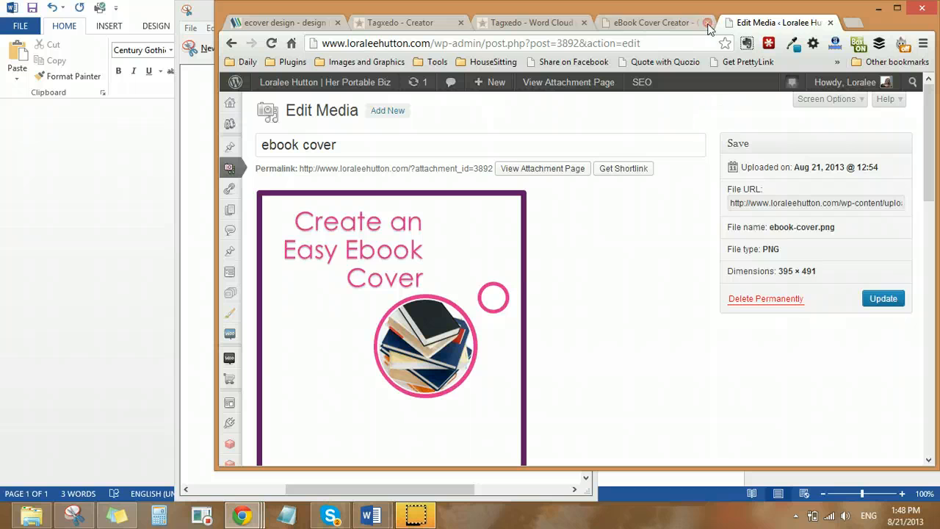
drag(843, 21, 775, 21)
mouse_move(435, 85)
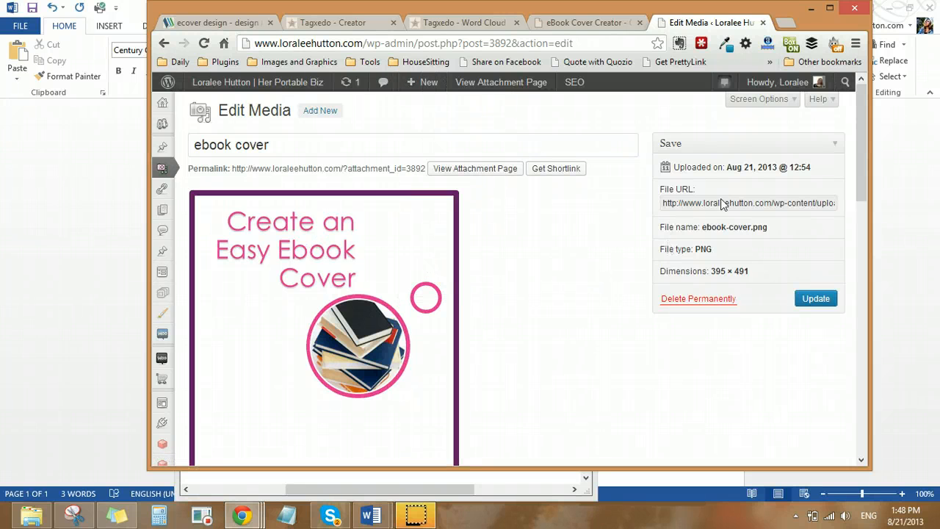
click(667, 206)
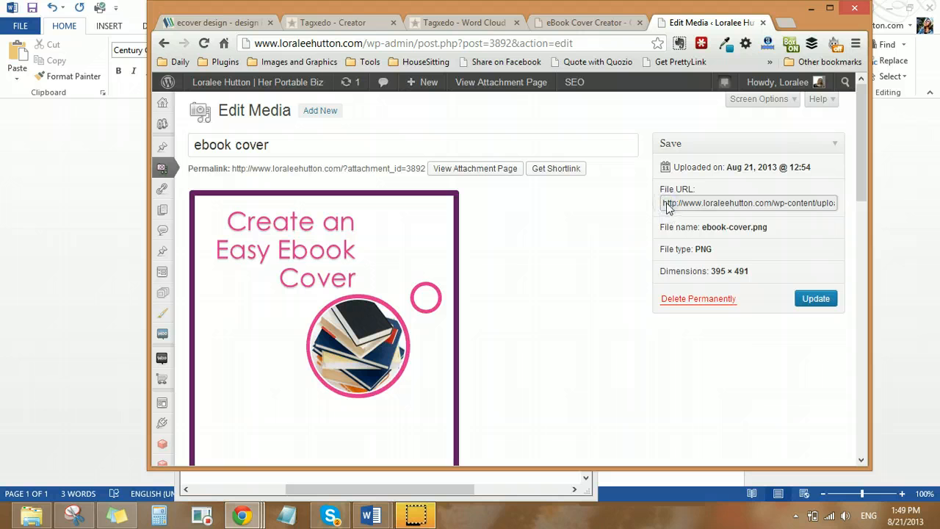
drag(667, 206, 872, 205)
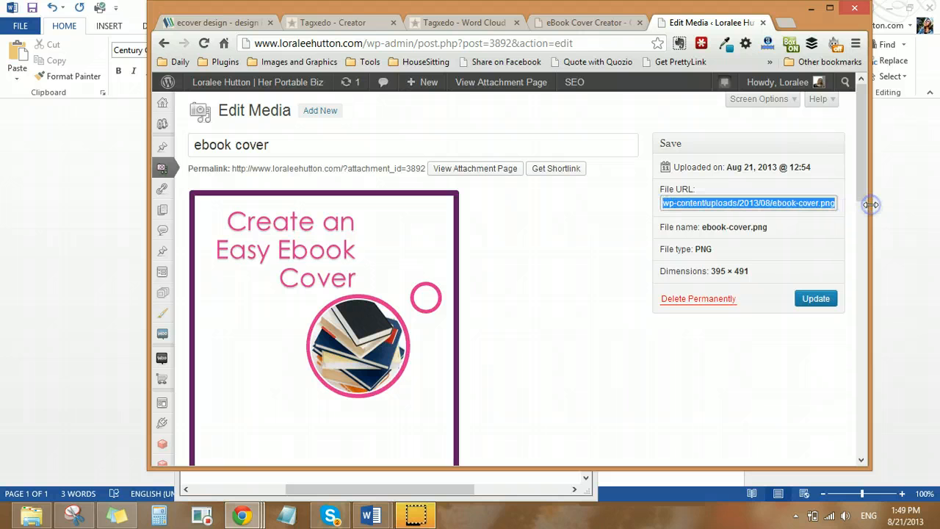
click(725, 208)
click(666, 204)
drag(674, 205, 910, 203)
click(646, 204)
Launch the wizard on the eBook Cover Creator page and accept the first 3D book template
click(558, 26)
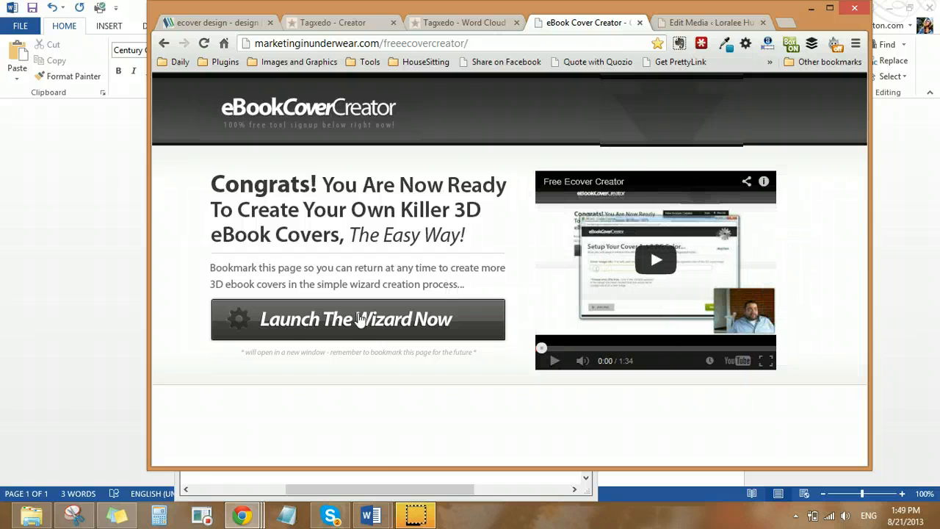
click(287, 323)
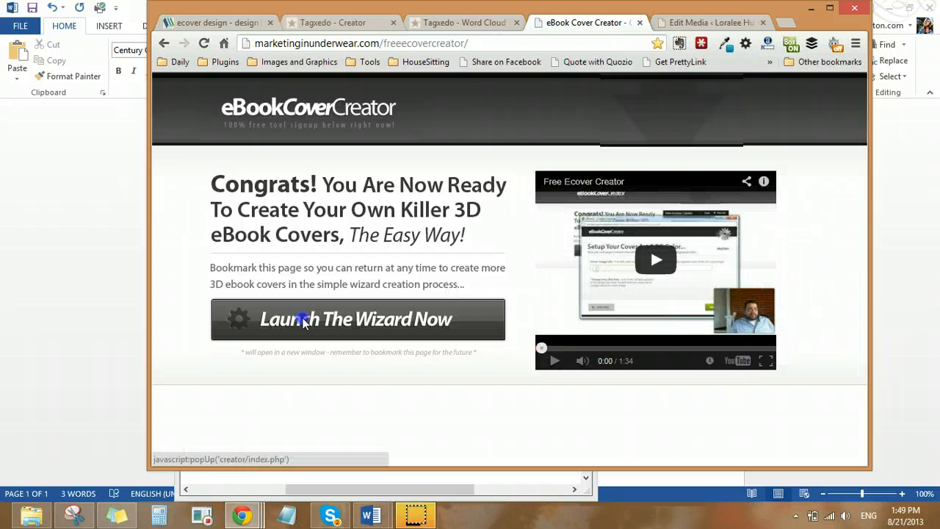
click(301, 46)
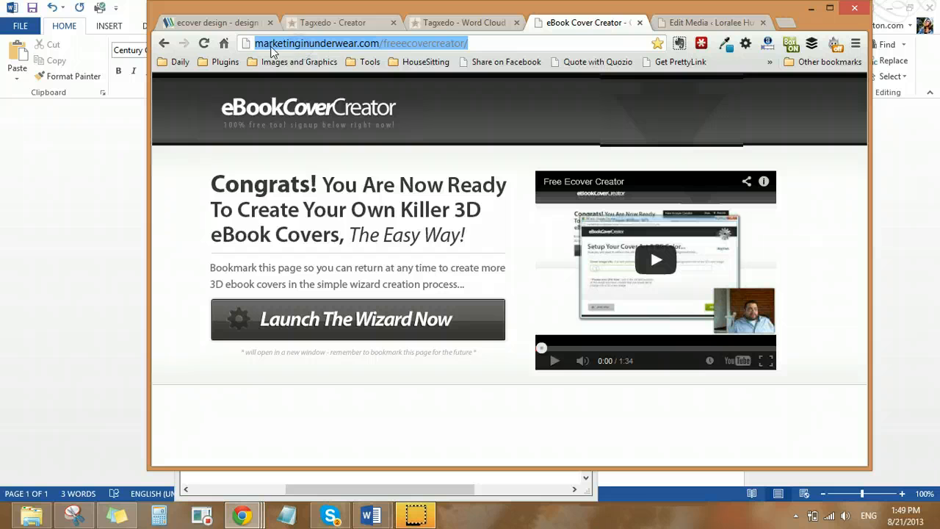
click(332, 332)
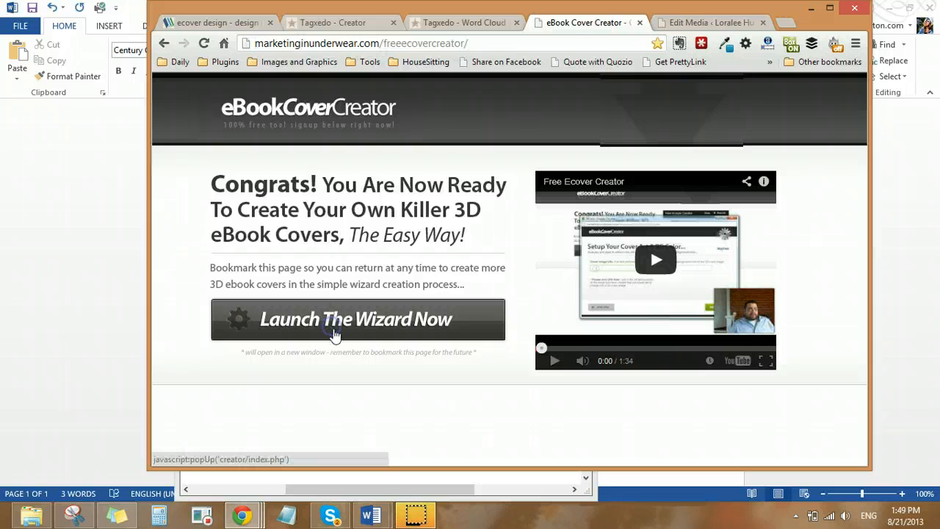
drag(694, 178, 514, 67)
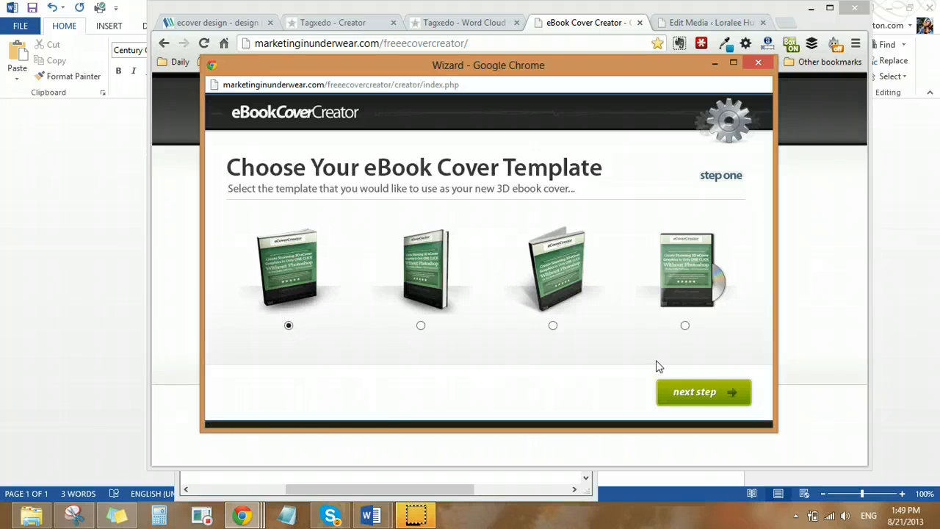
click(708, 400)
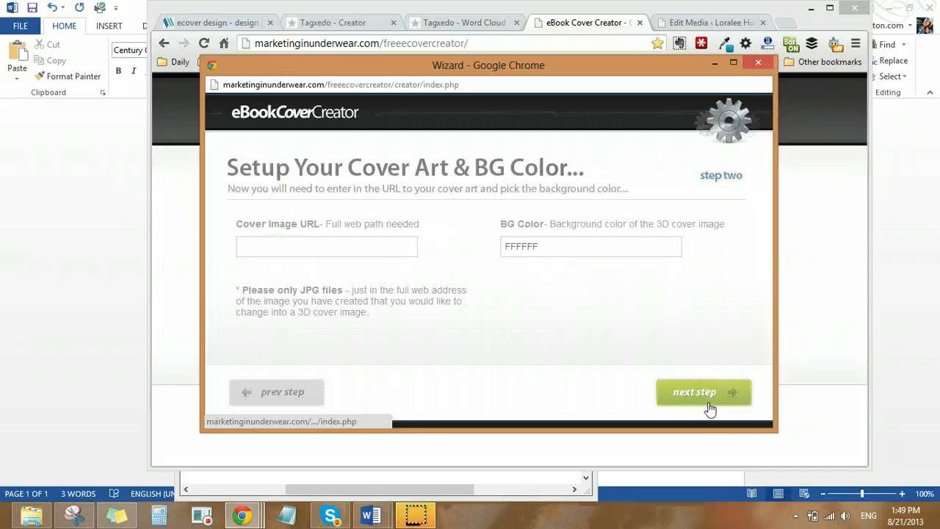
Paste the ebook-cover.png address as the cover image URL, keep the background color FFFFFF and submit the cover for creation
click(304, 243)
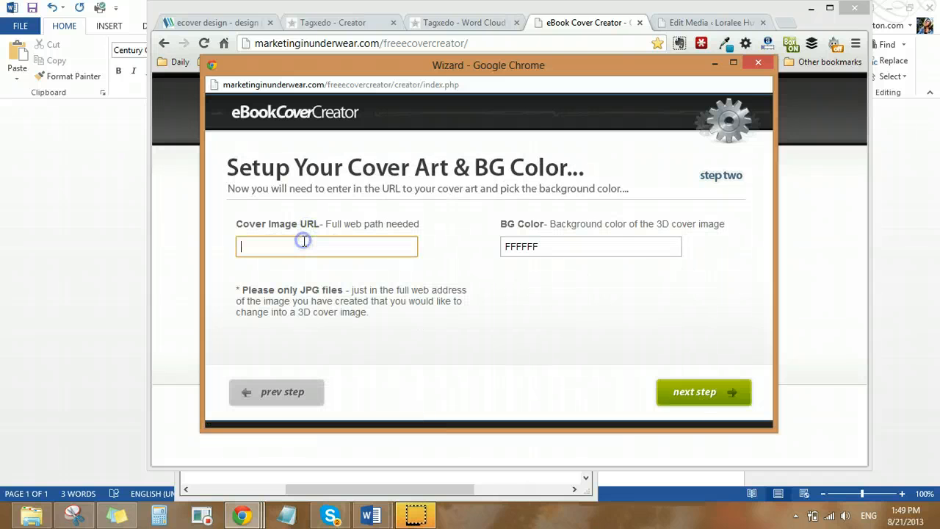
key(ctrl+v)
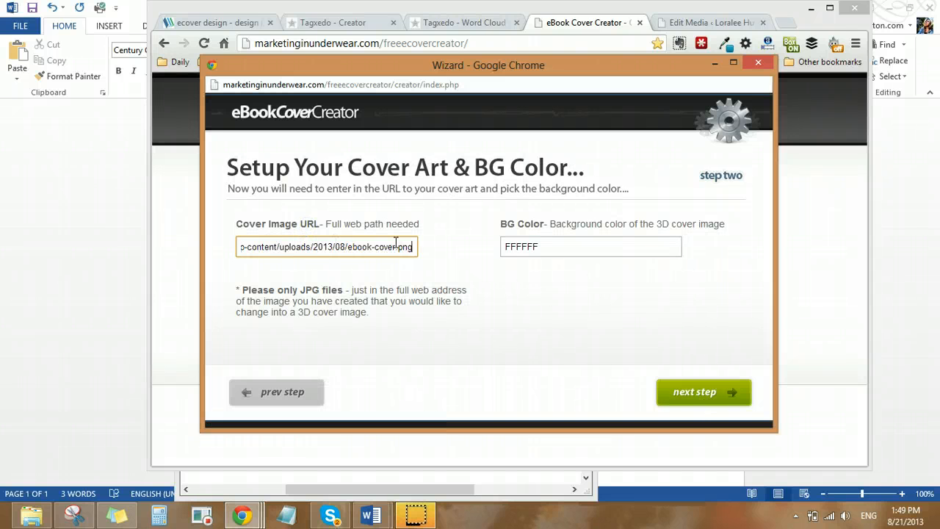
click(564, 246)
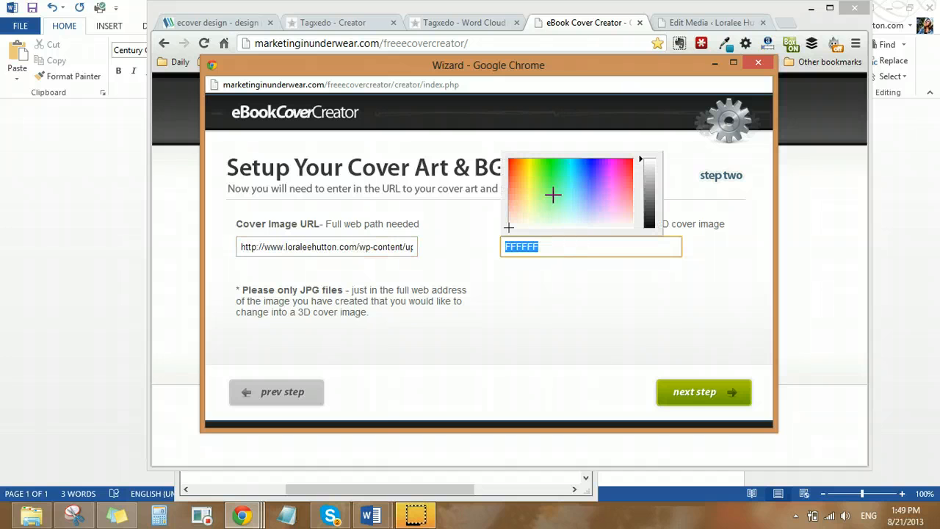
click(690, 392)
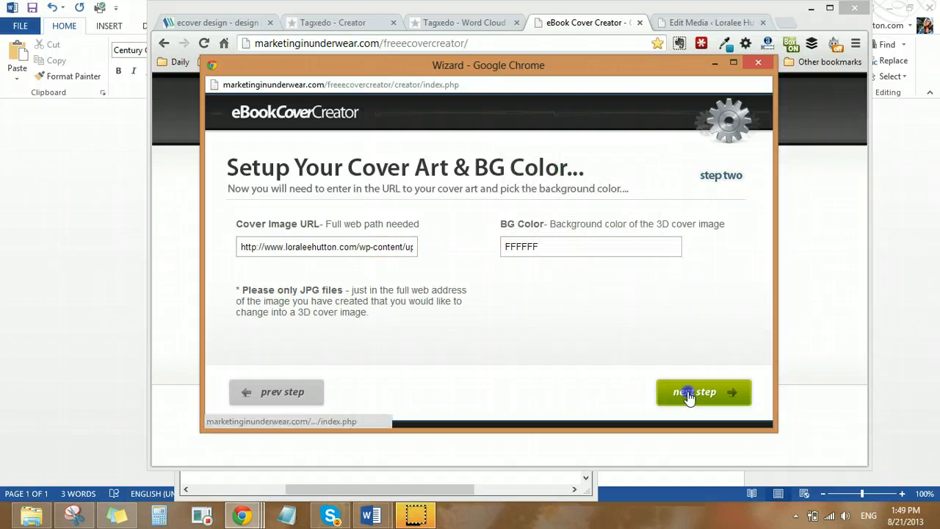
click(691, 393)
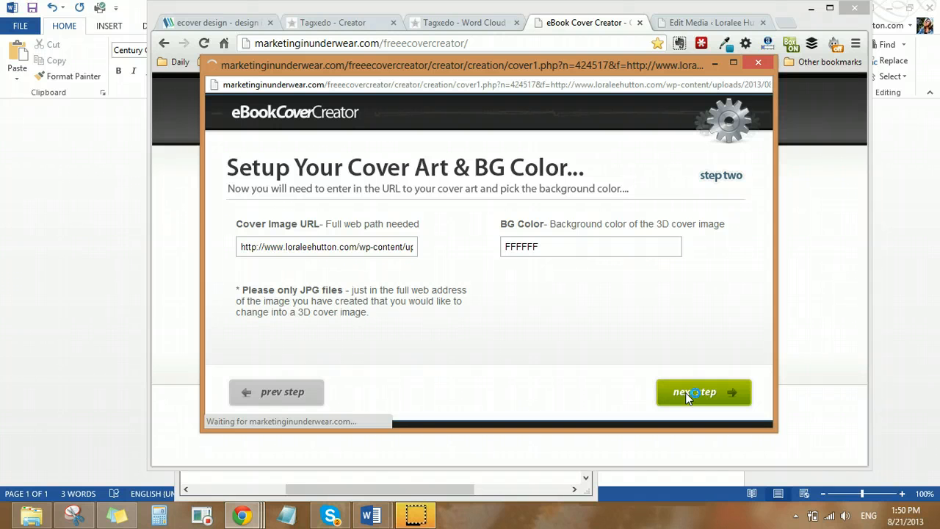
Return to the cover creation wizard and preview the finished 3D ebook cover
double_click(421, 67)
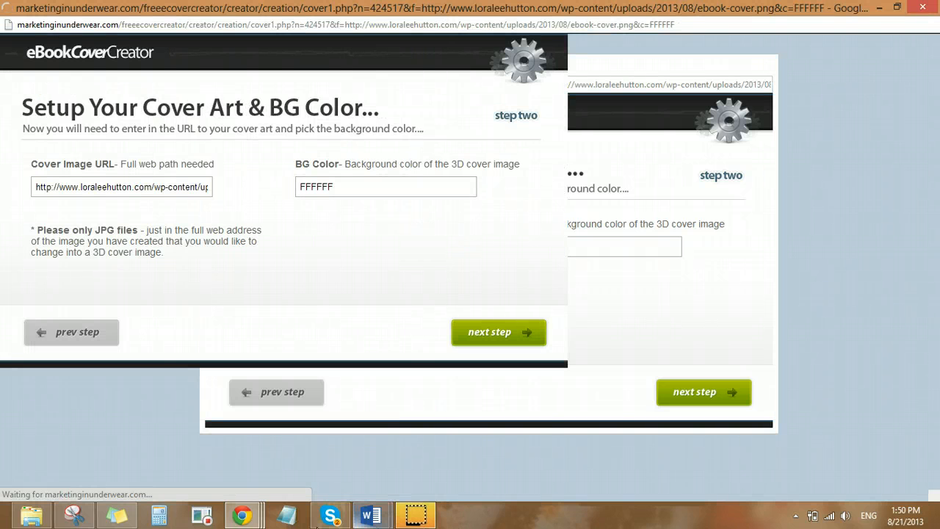
mouse_move(246, 520)
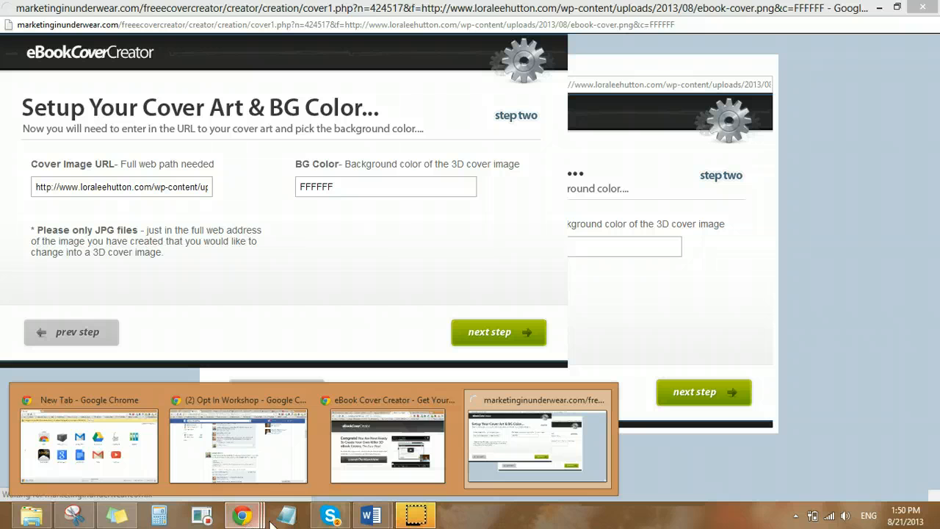
click(538, 449)
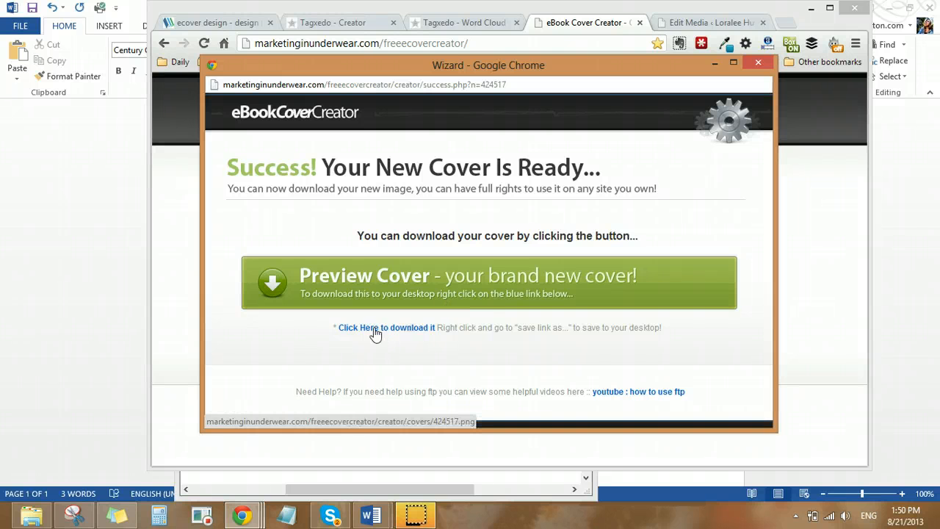
click(482, 290)
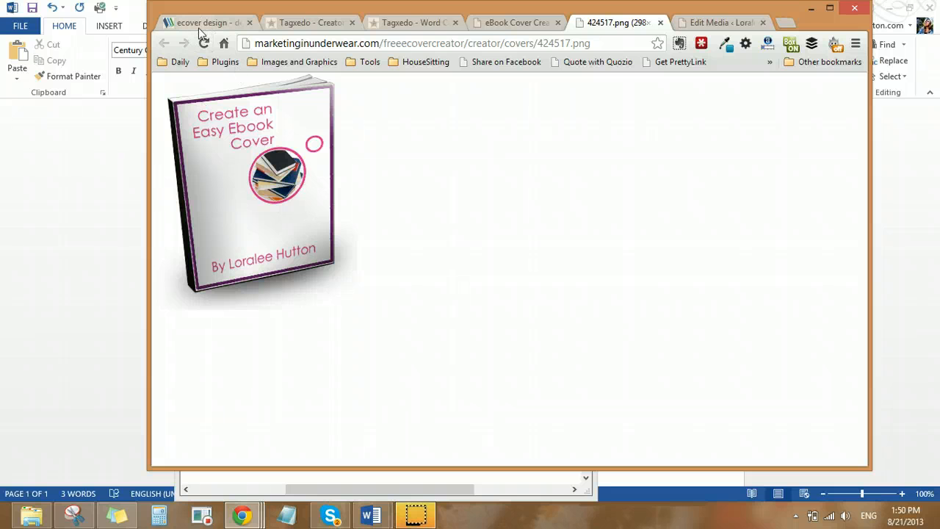
click(197, 24)
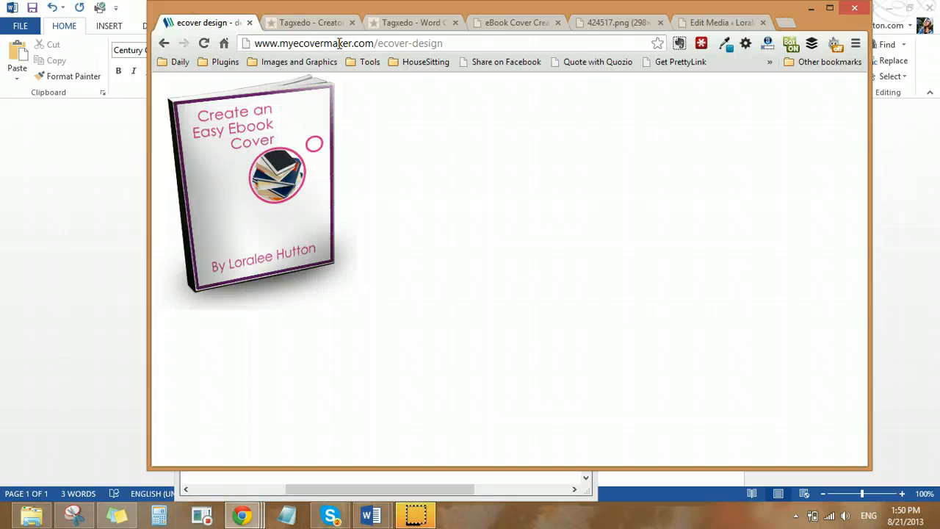
click(436, 44)
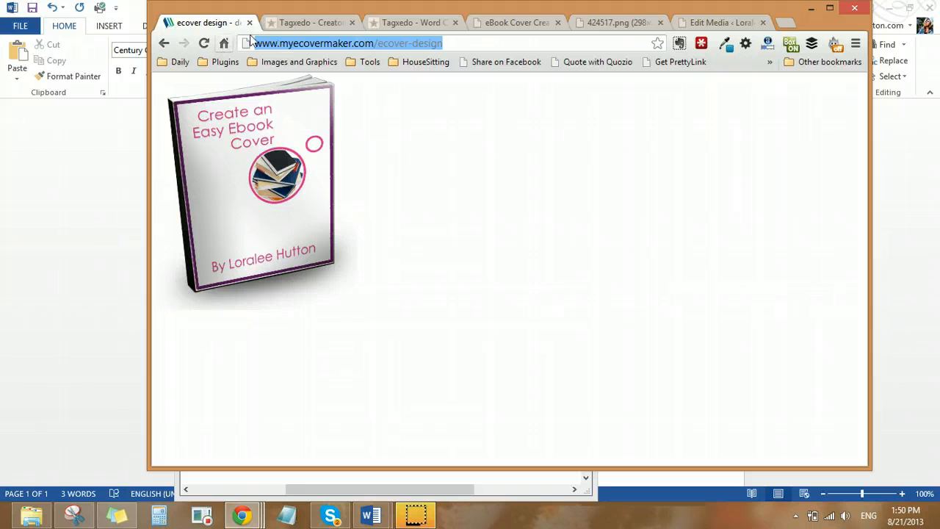
click(291, 24)
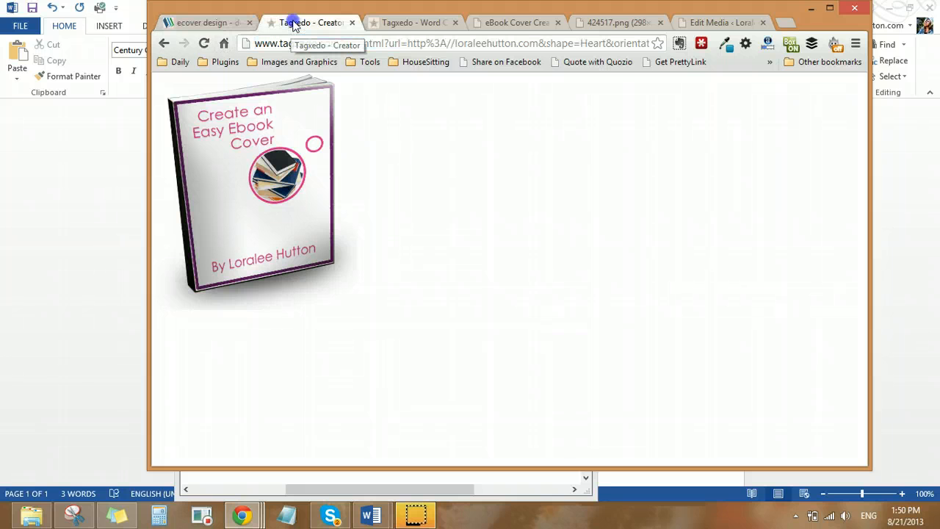
click(203, 23)
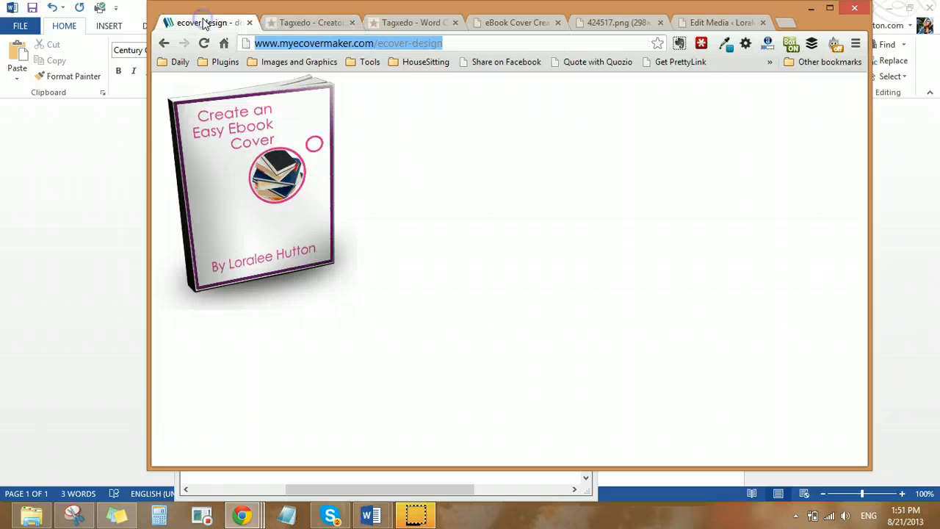
click(457, 38)
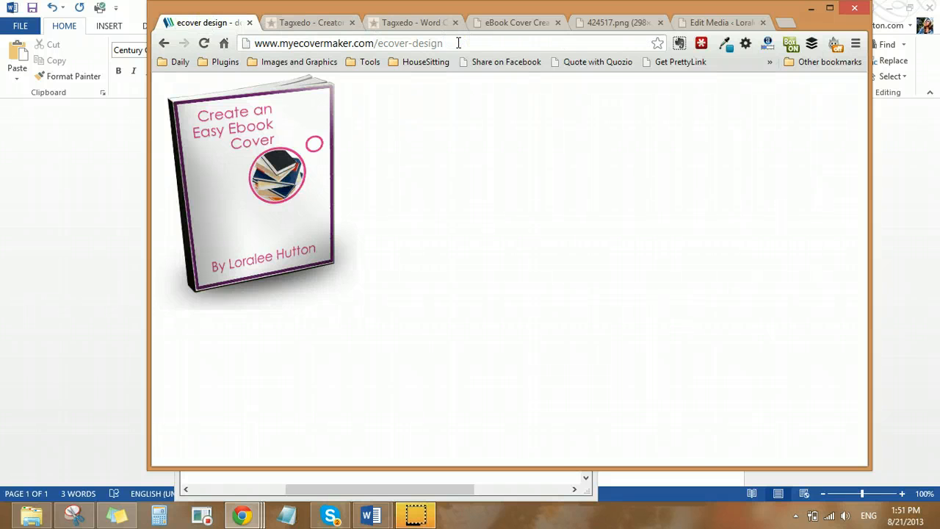
key(Return)
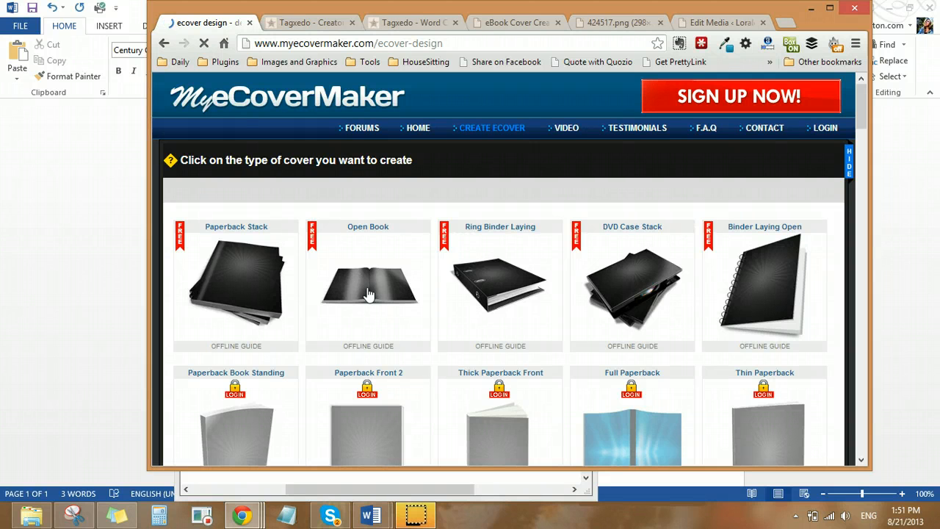
scroll(369, 294, down, 3)
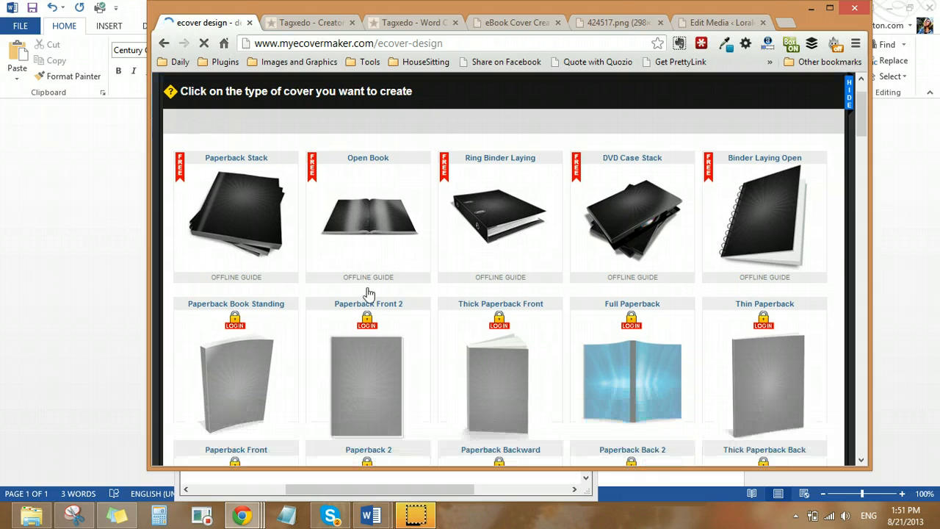
scroll(370, 294, down, 4)
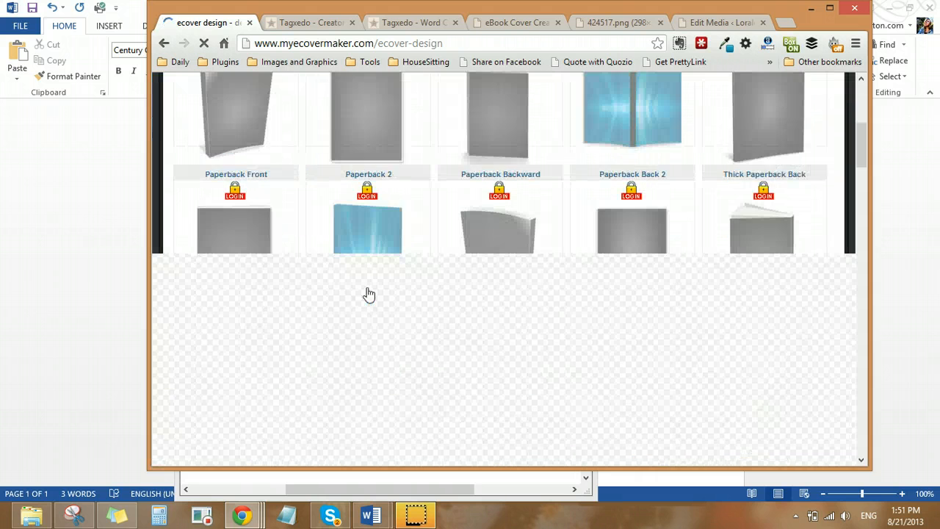
scroll(370, 294, up, 5)
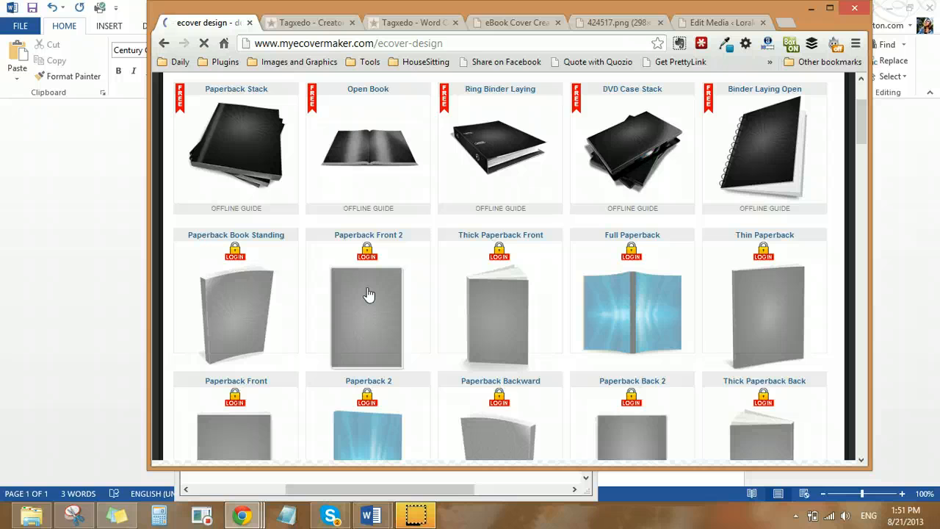
scroll(370, 294, down, 1)
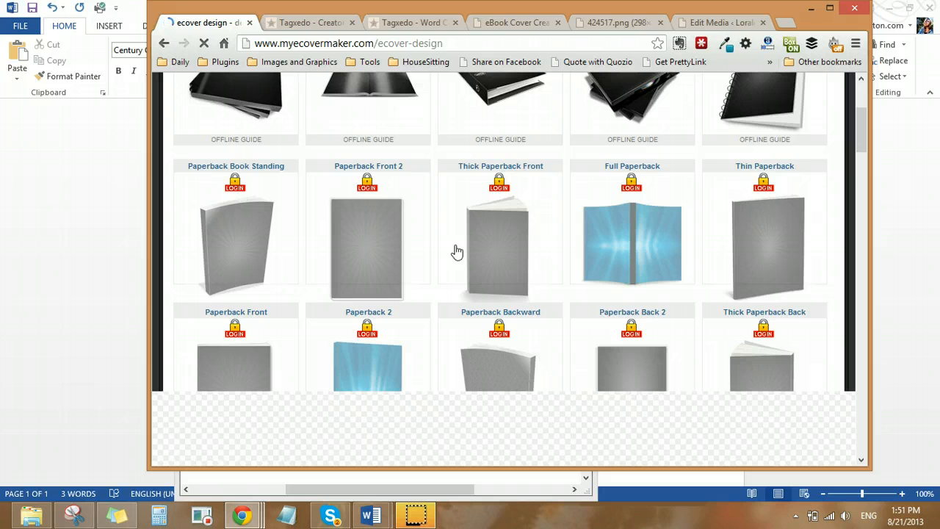
scroll(456, 251, up, 3)
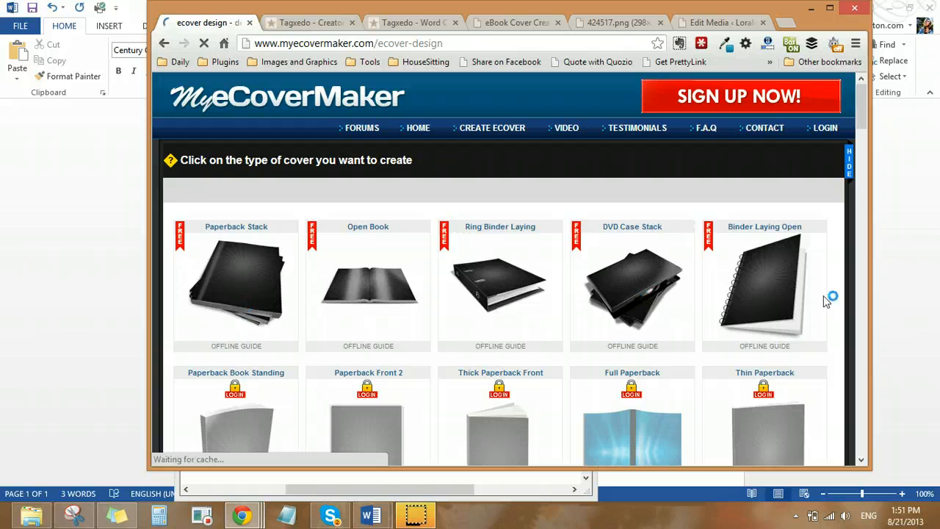
click(320, 23)
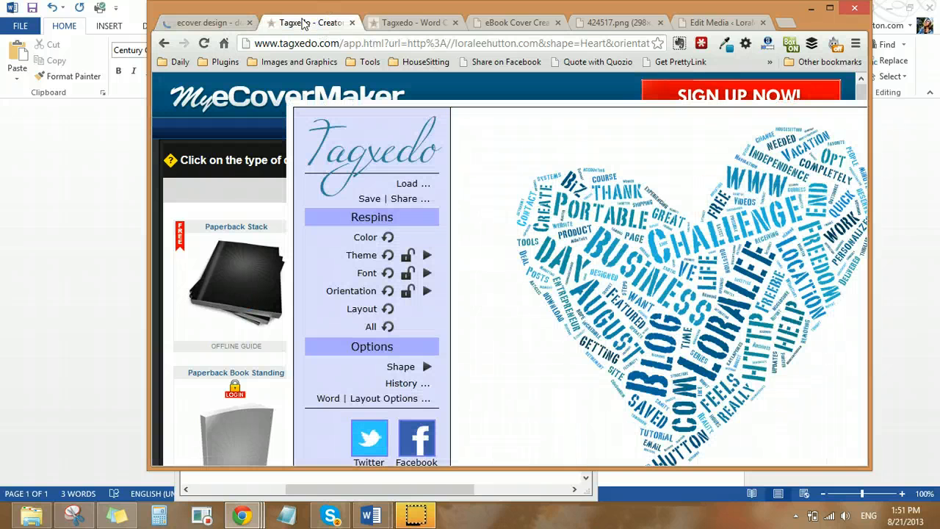
click(405, 23)
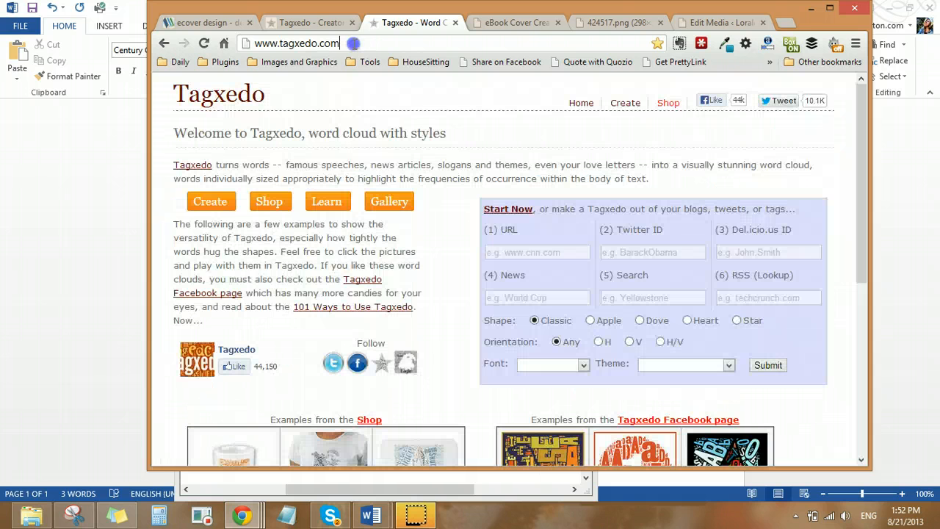
click(354, 43)
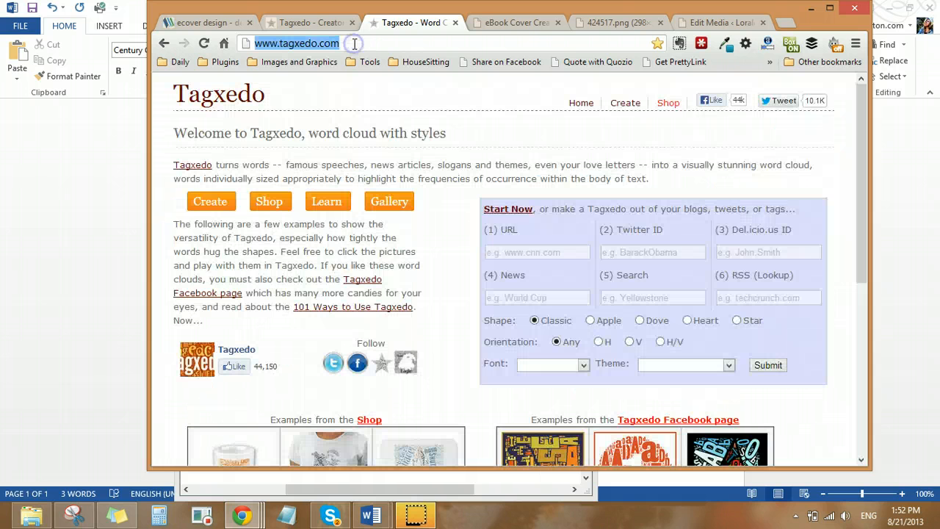
click(505, 252)
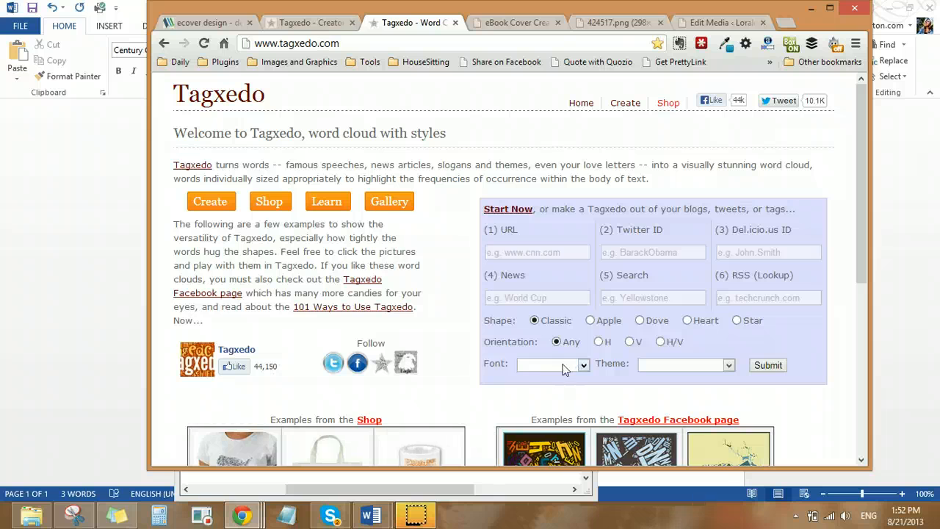
click(721, 364)
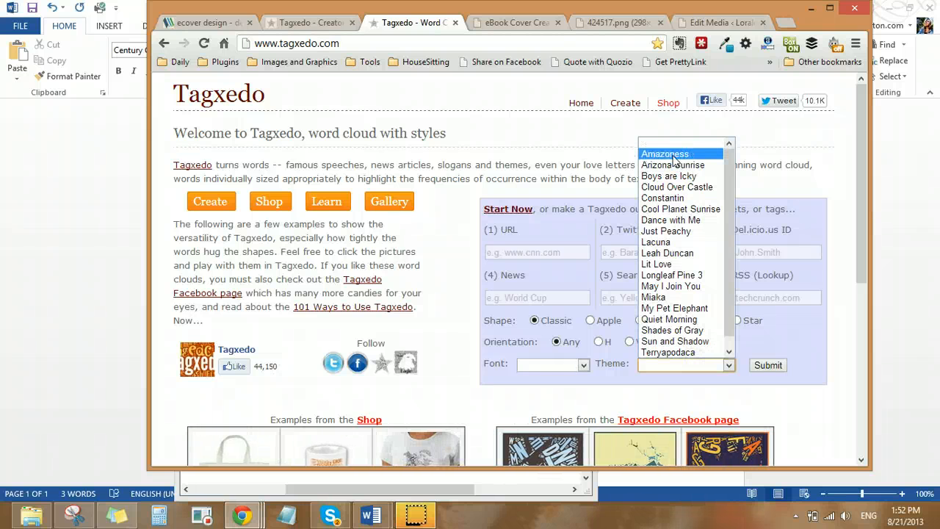
click(679, 265)
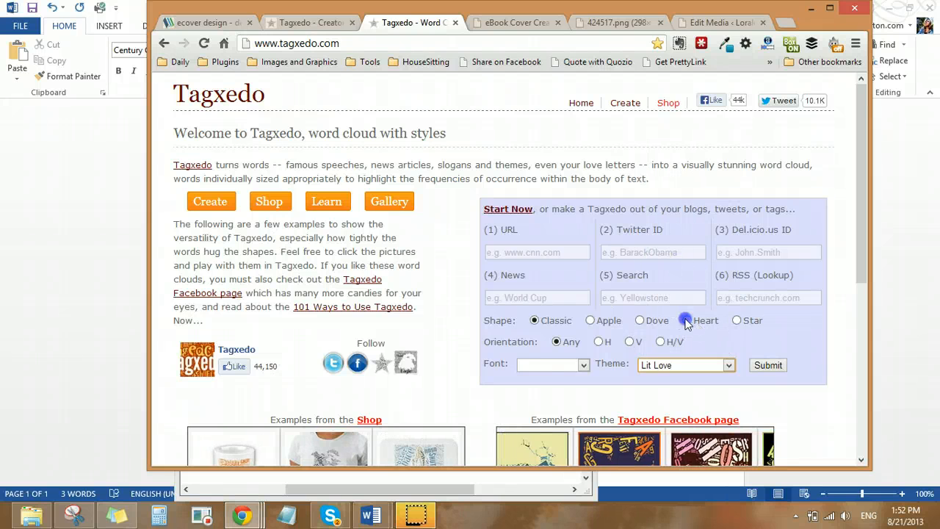
click(686, 321)
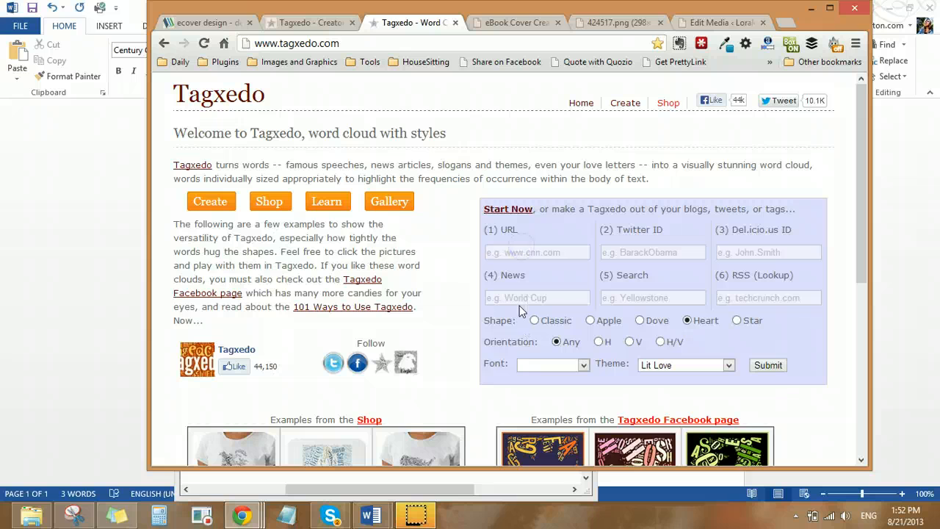
click(646, 252)
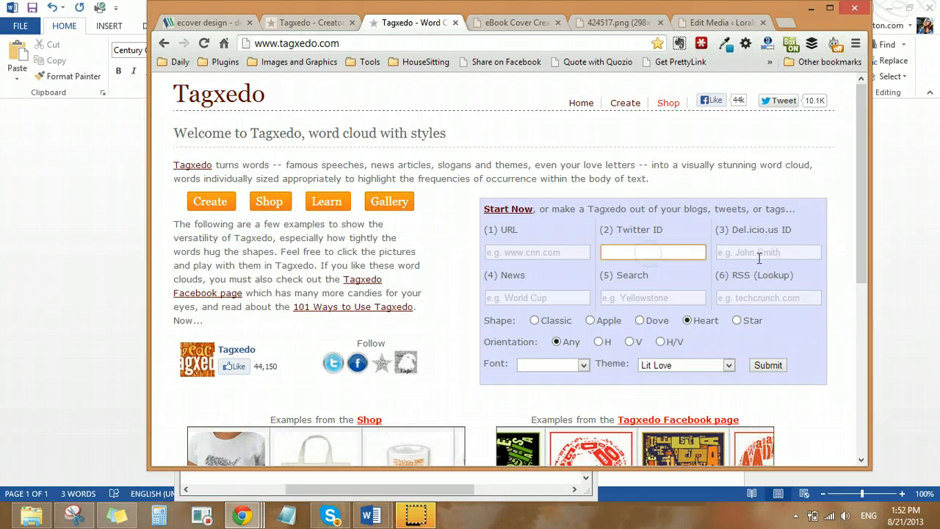
Examine the existing heart-shaped word cloud and its options on the Tagxedo Creator page
click(309, 23)
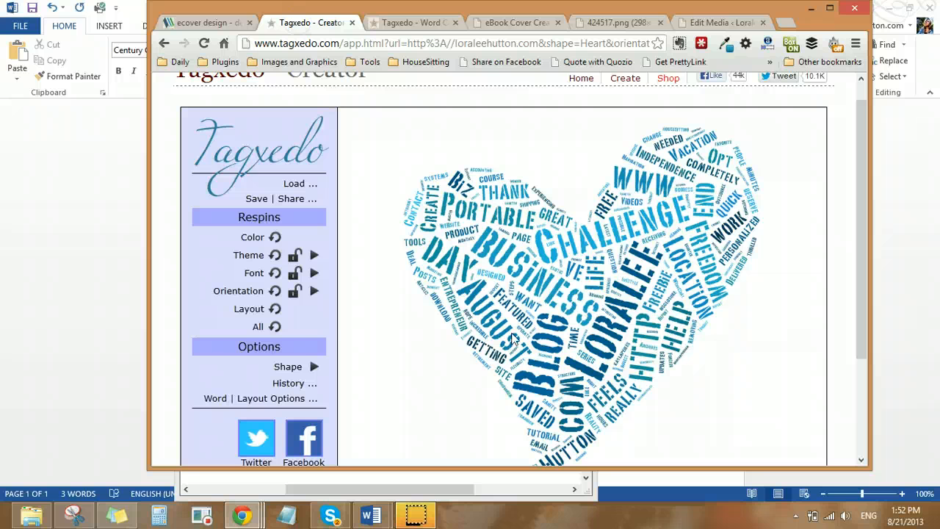
scroll(514, 338, down, 1)
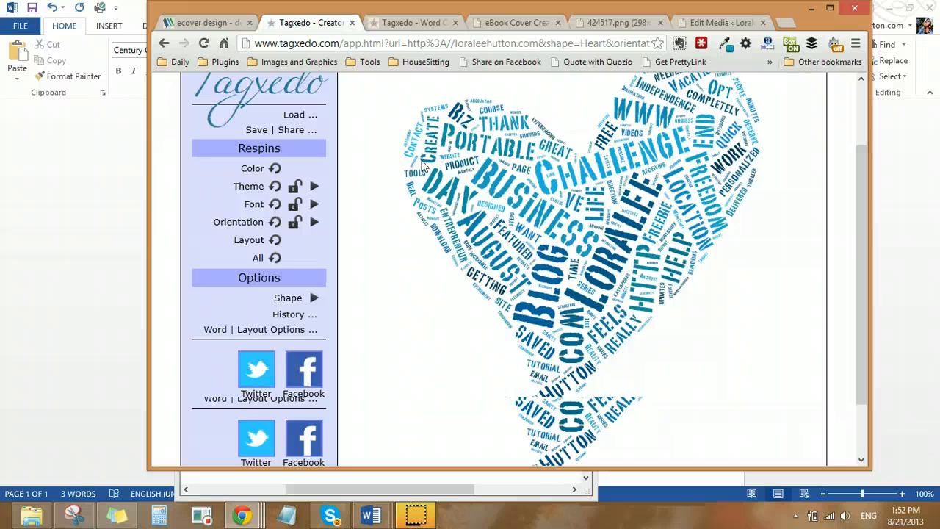
scroll(422, 165, up, 1)
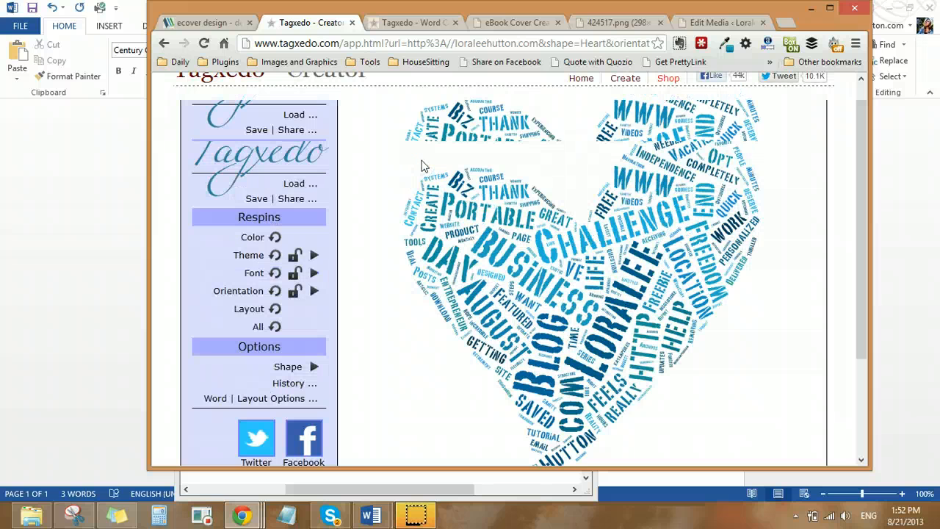